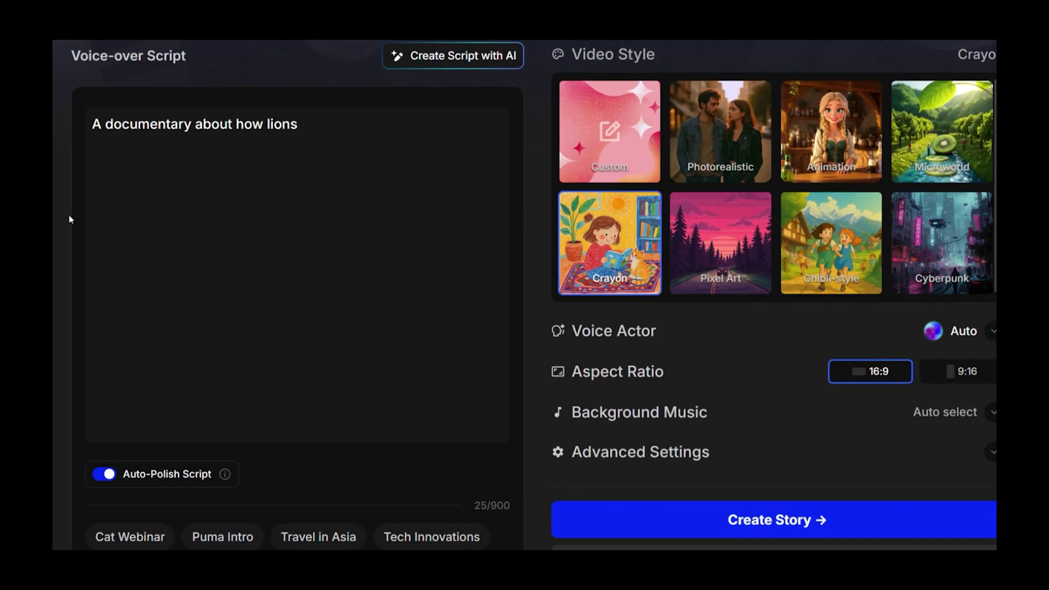
Complete the script "A documentary about how lions hunt their prey in the savannah" and select the Photorealistic style with the Nicole voice.
text(e savannah)
click(732, 131)
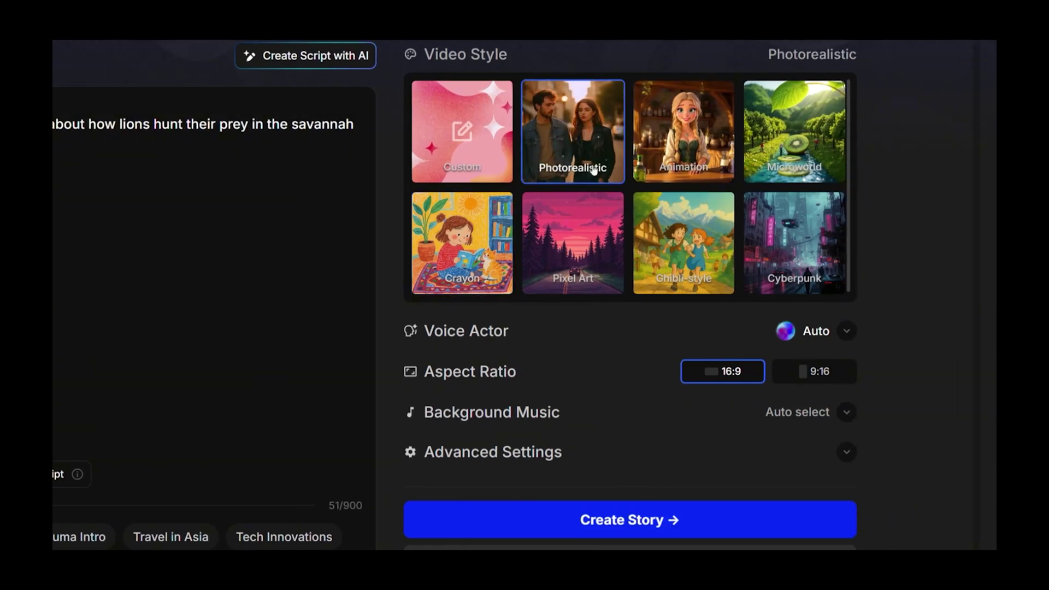
click(847, 332)
click(897, 290)
Choose Invincible from the trending songs as the background music.
click(846, 413)
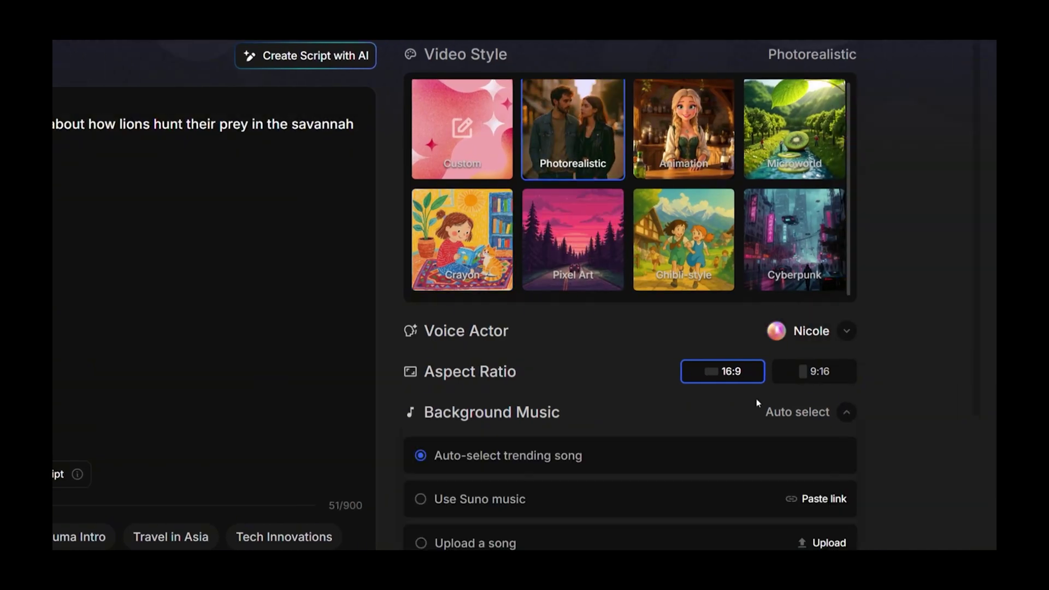
scroll(720, 399, down, 4)
click(799, 362)
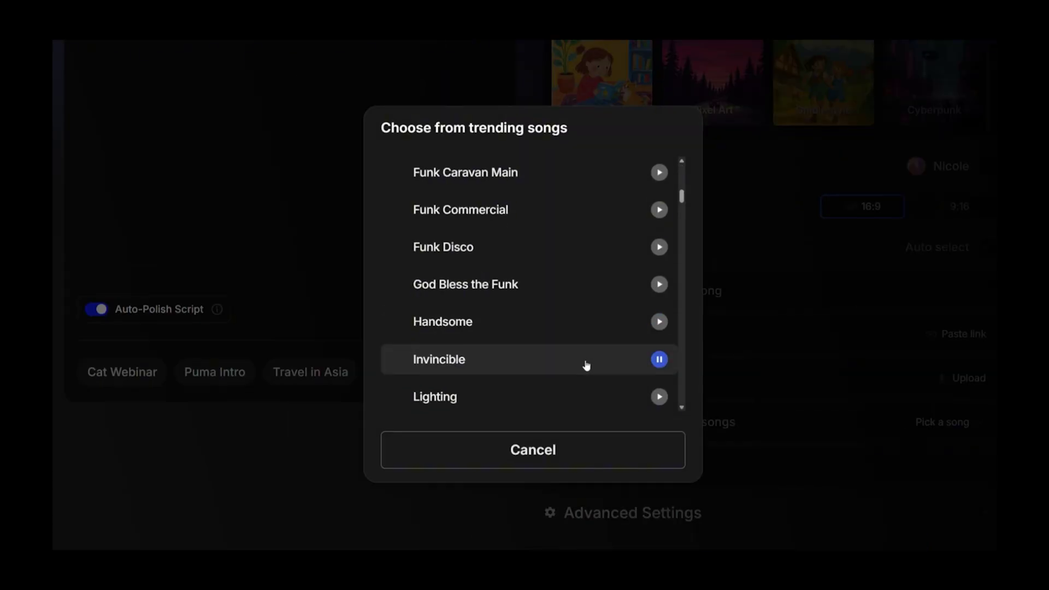
click(587, 365)
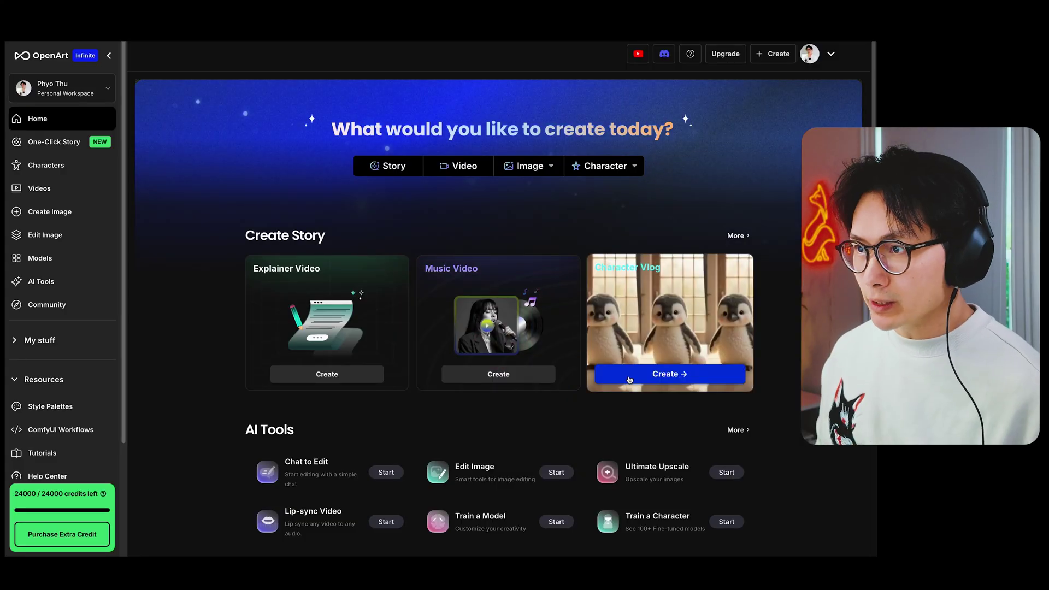
click(616, 383)
click(437, 192)
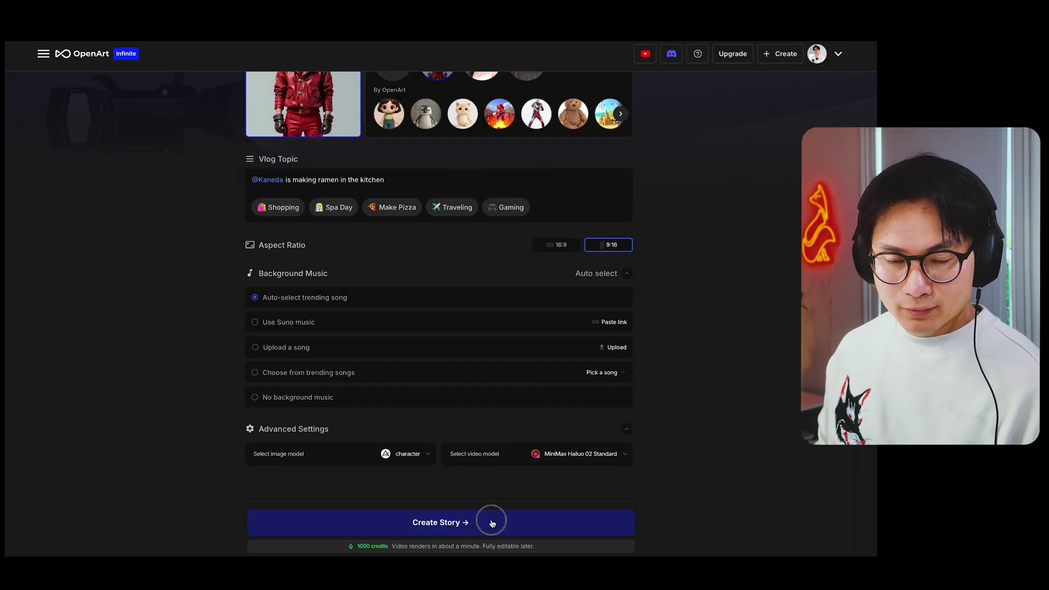
click(493, 524)
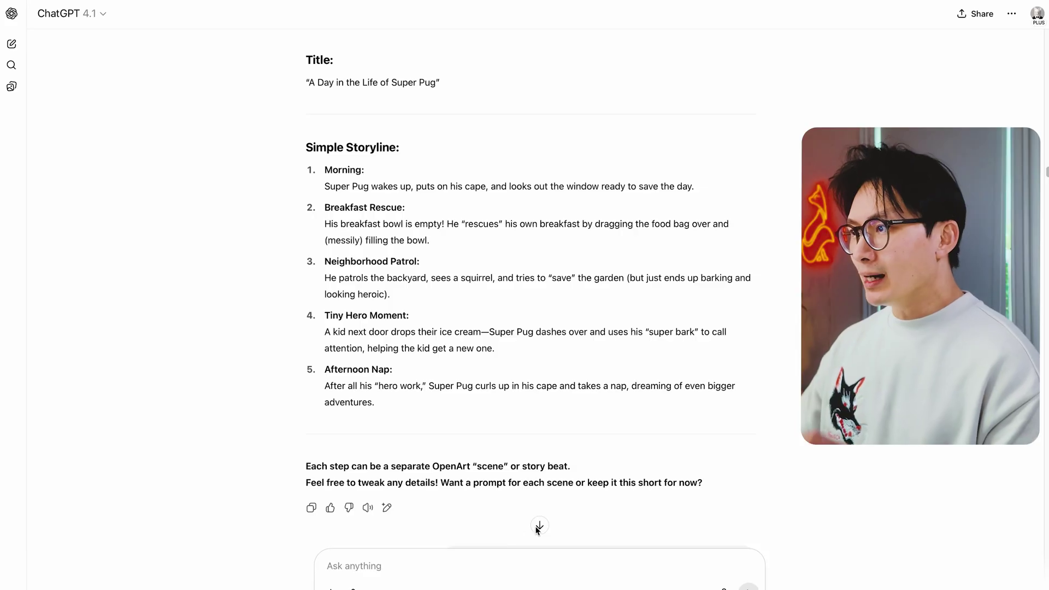
In ChatGPT, copy the condensed Super Pug story paragraph from the conversation.
click(540, 526)
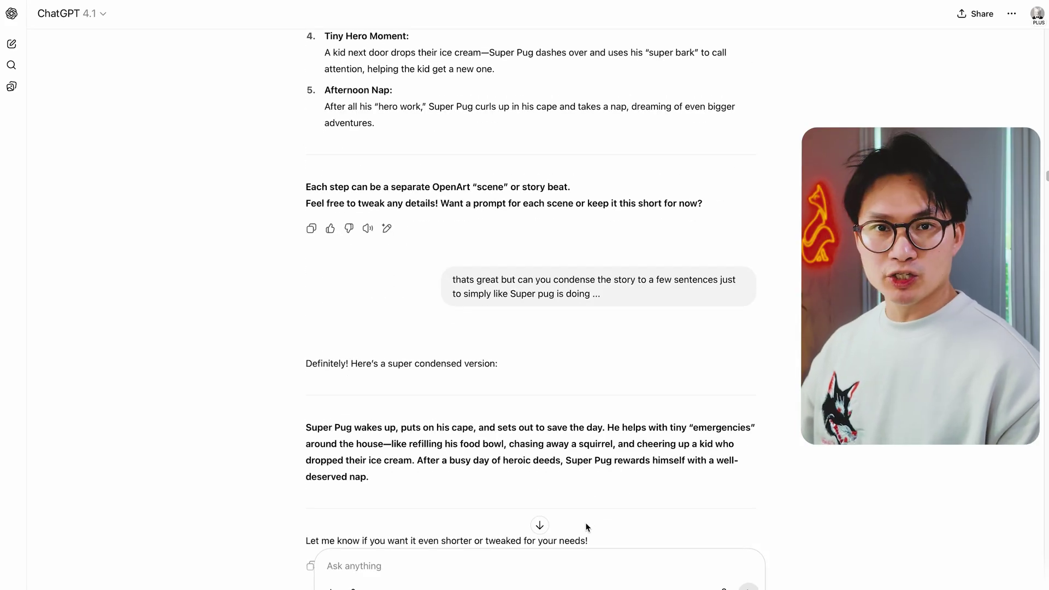
scroll(586, 528, down, 1)
triple_click(394, 426)
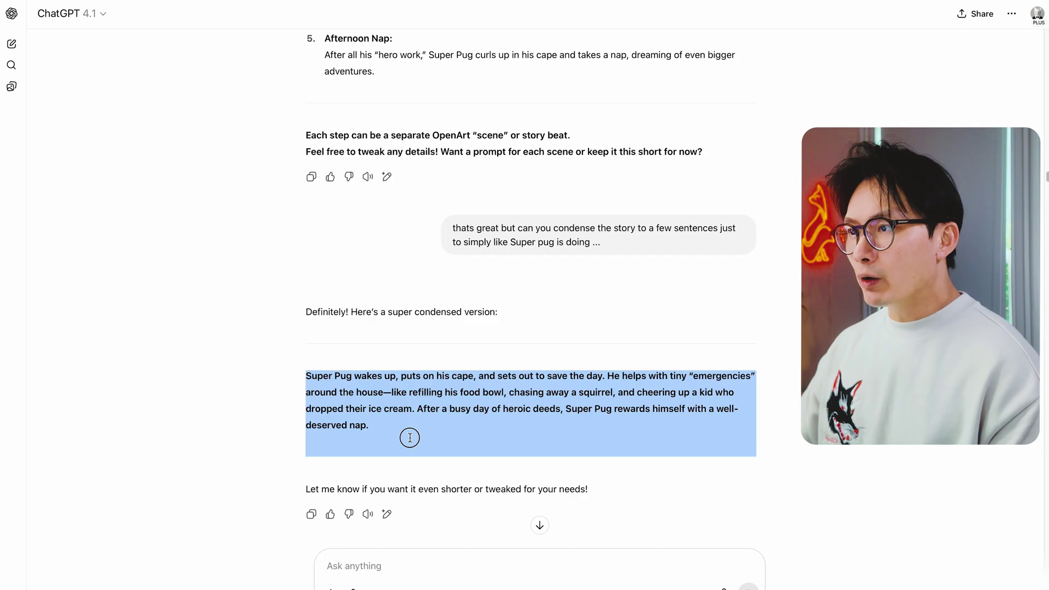
right_click(626, 398)
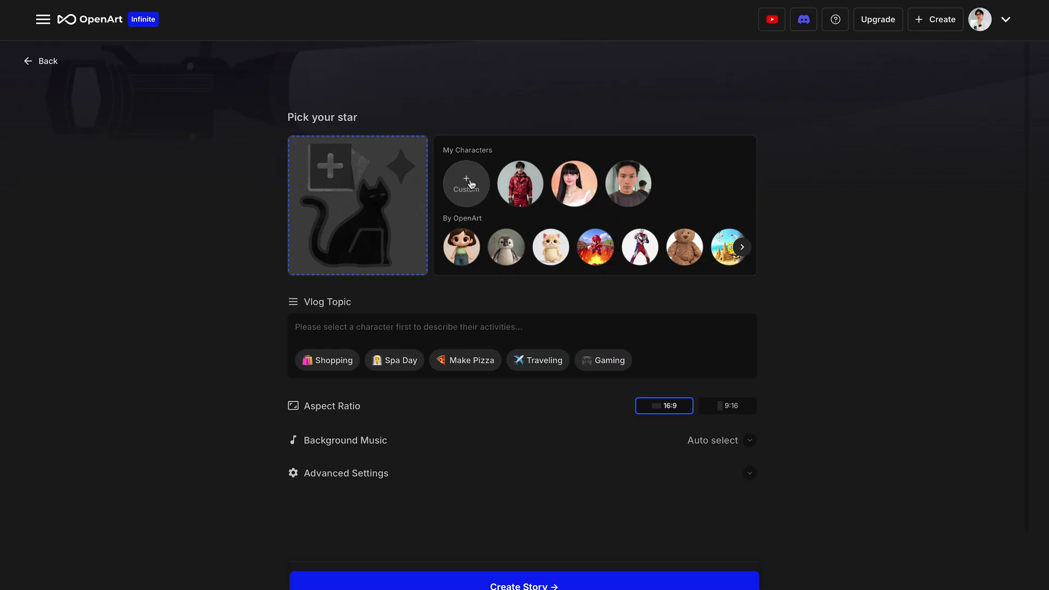
In OpenArt's character vlog, create a custom character named Super Pug with the caped pug picture as reference image.
click(358, 205)
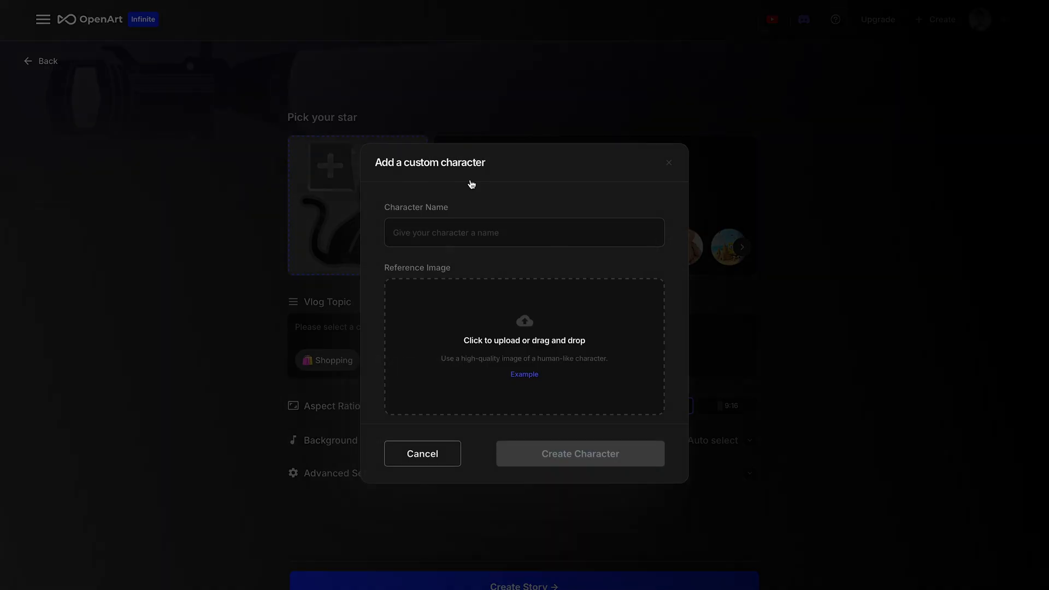
drag(472, 184, 441, 308)
click(437, 233)
text(Super Pug)
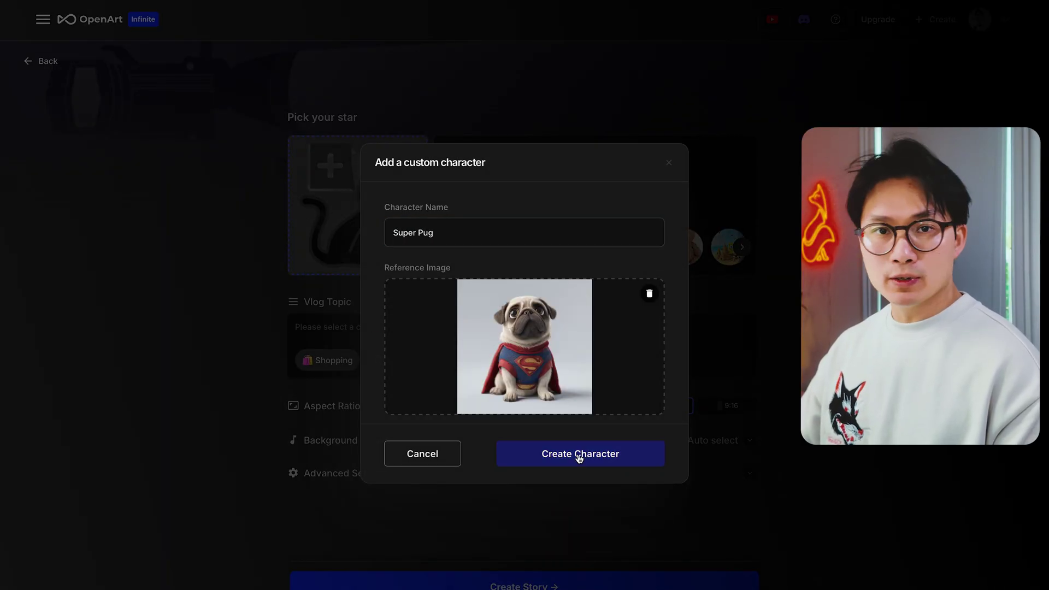
click(579, 456)
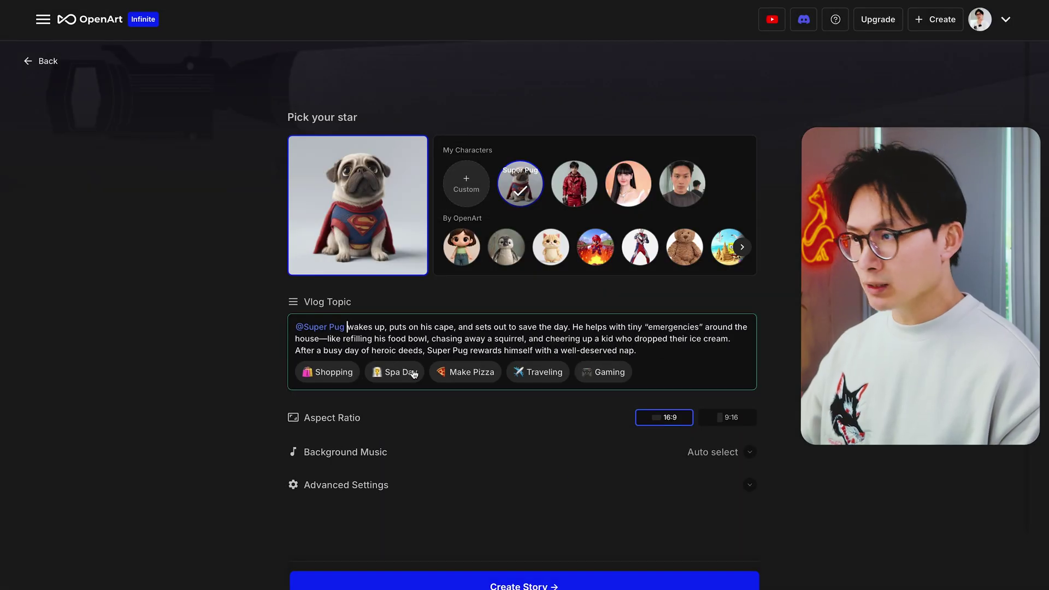
Set the Super Pug vlog's aspect ratio to 9:16 and its video model to kling2.1-pro.
click(729, 422)
click(750, 485)
click(740, 402)
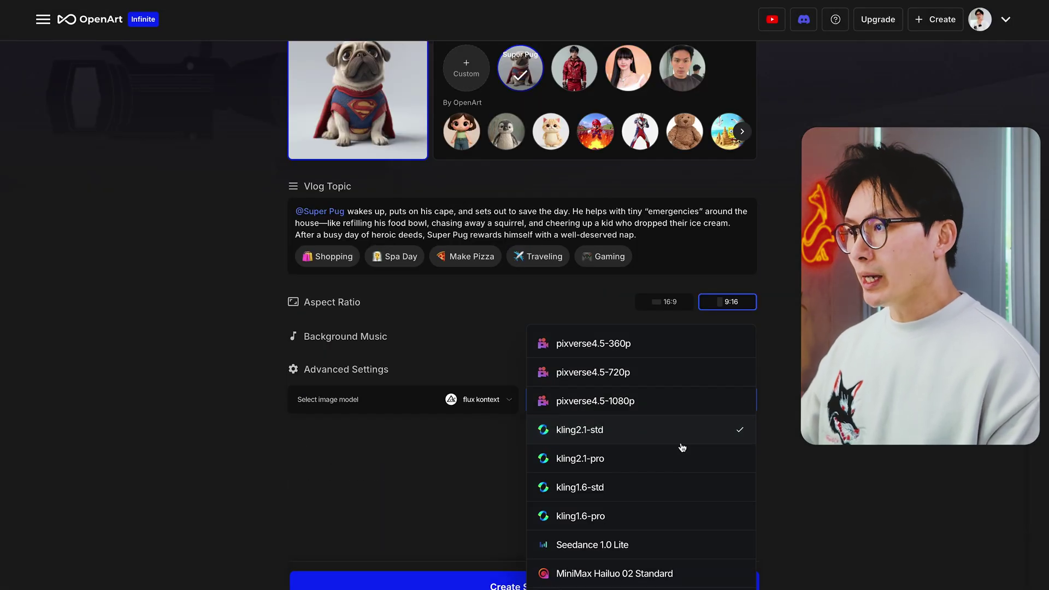
click(628, 464)
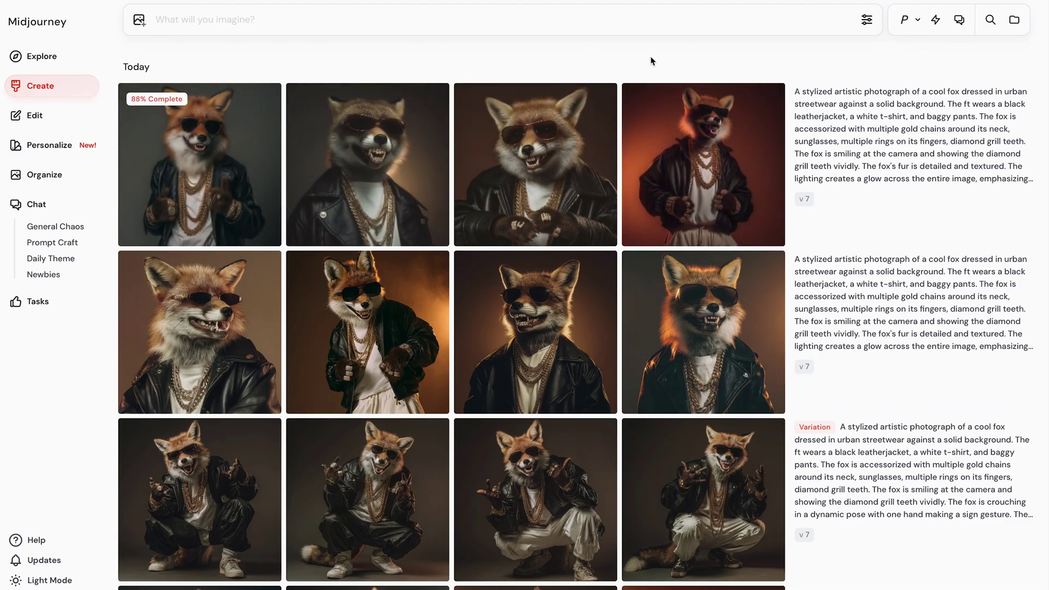
In Midjourney, examine the generated streetwear fox images one after another at full size.
click(207, 160)
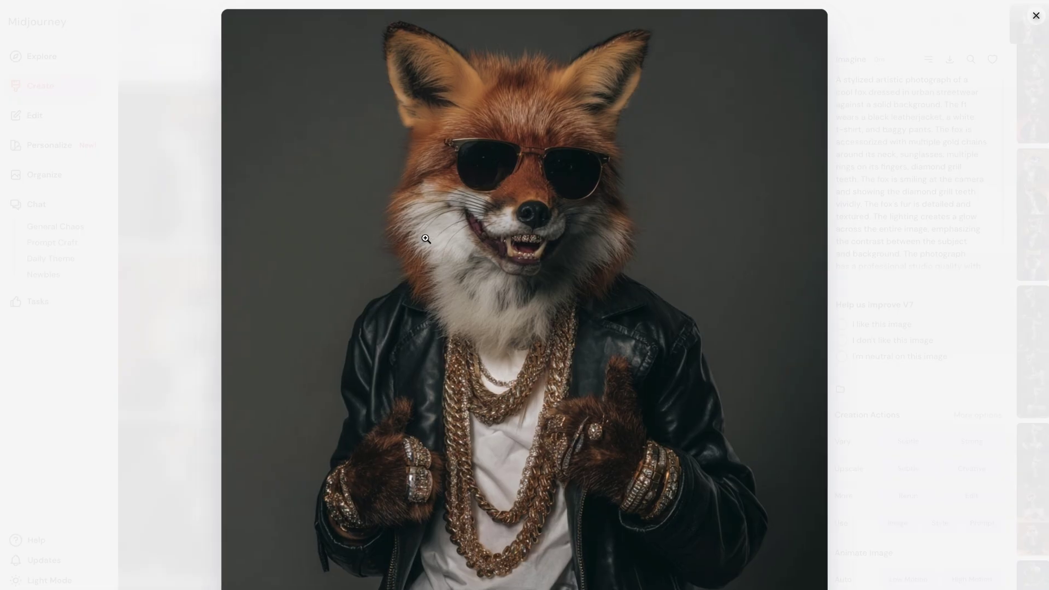
key(Down)
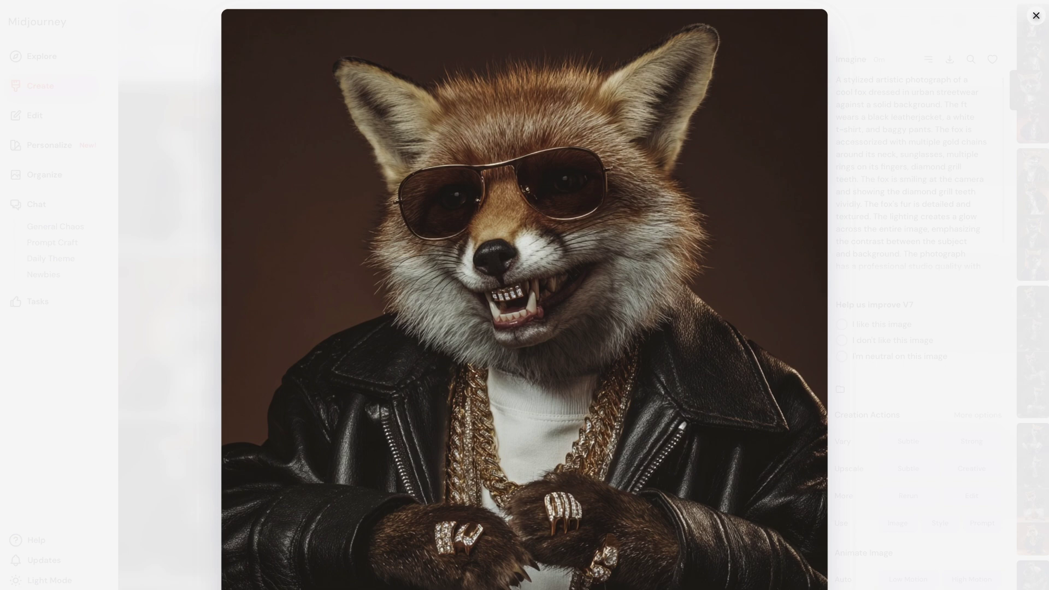
key(Down)
key(Down)
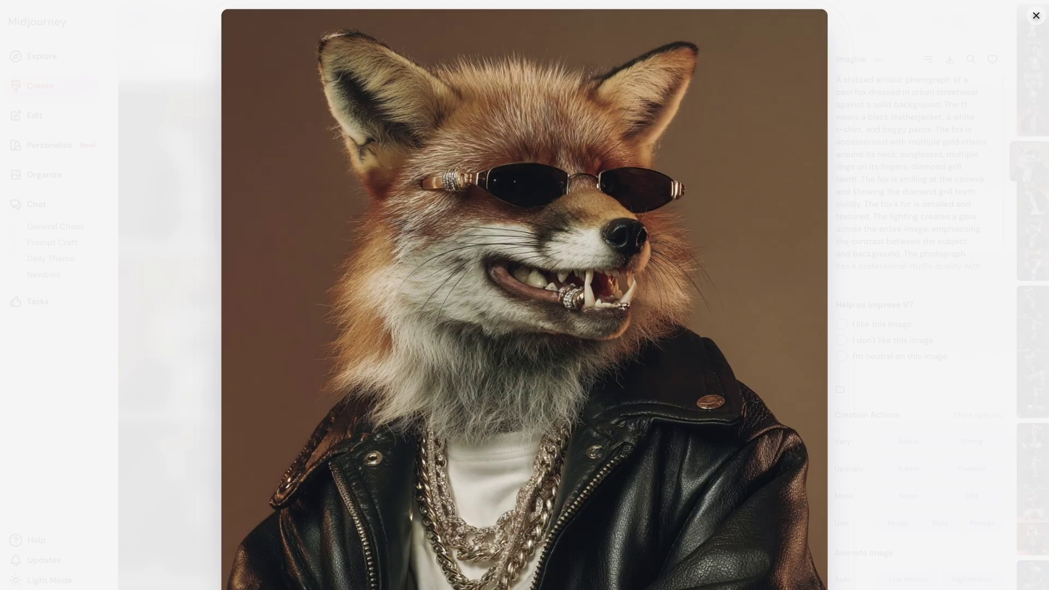
key(Down)
key(Down)
key(Down)
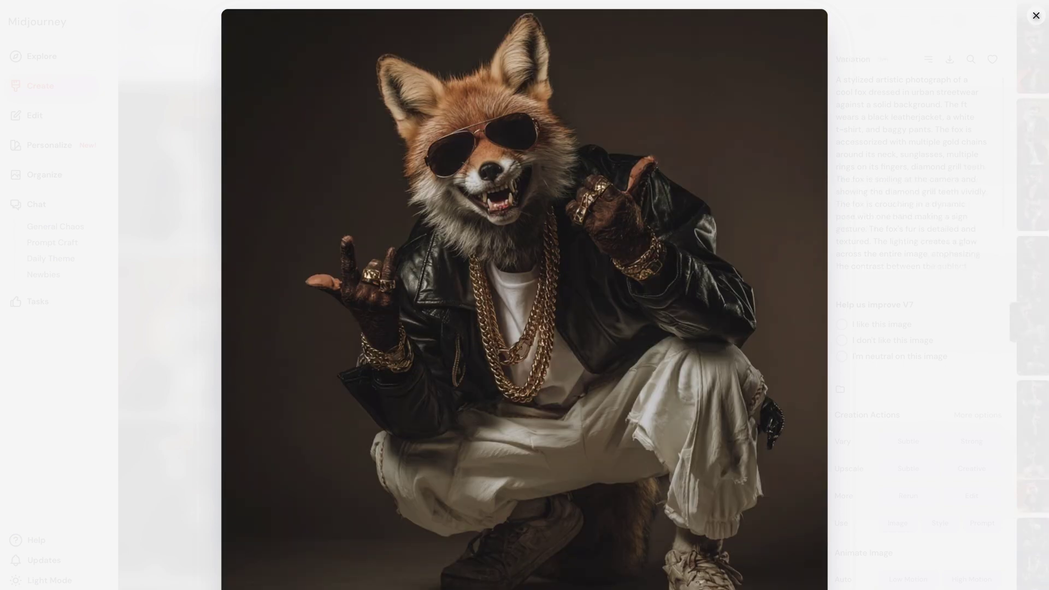
key(Down)
key(Down)
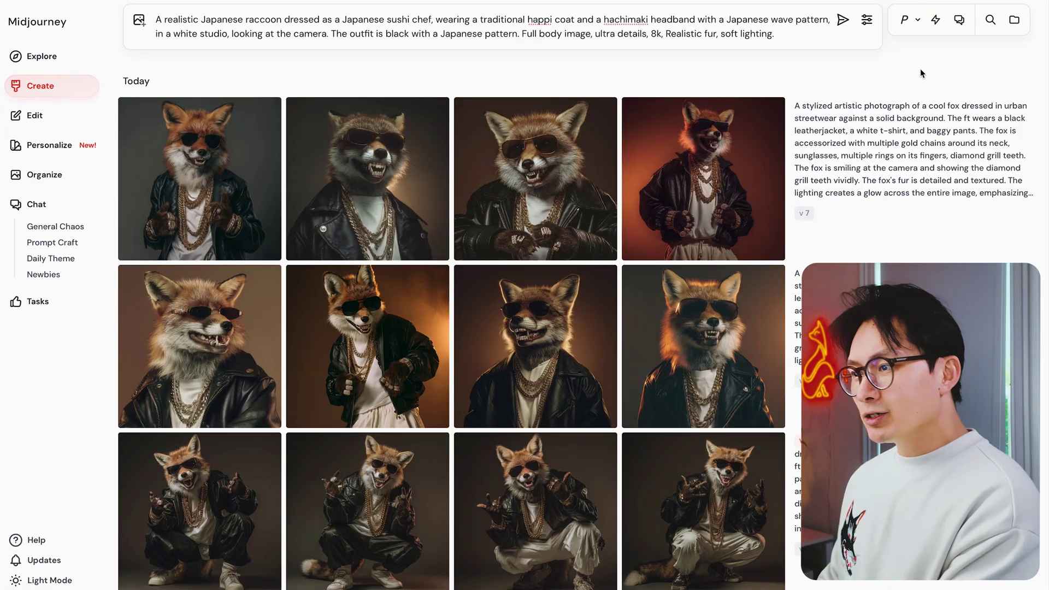
Generate images from the prompt for a realistic Japanese raccoon dressed as a sushi chef and view them at full size.
click(841, 22)
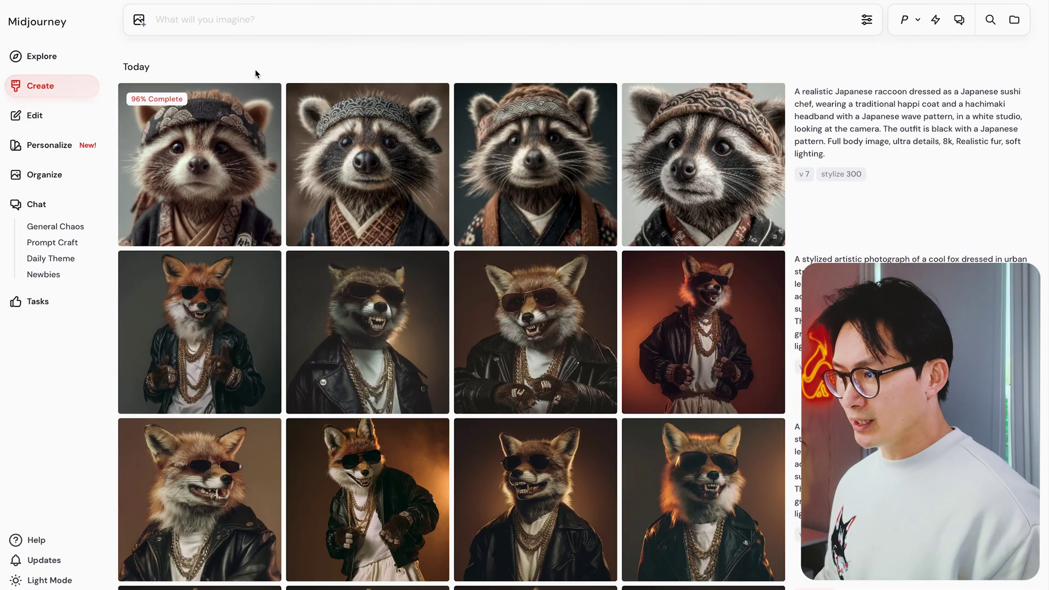
click(256, 96)
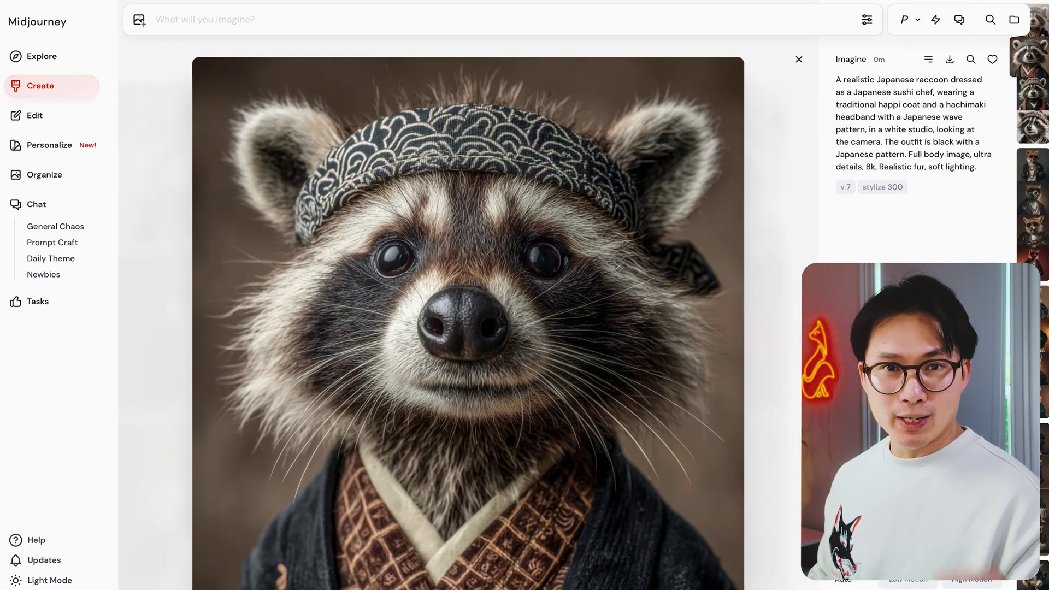
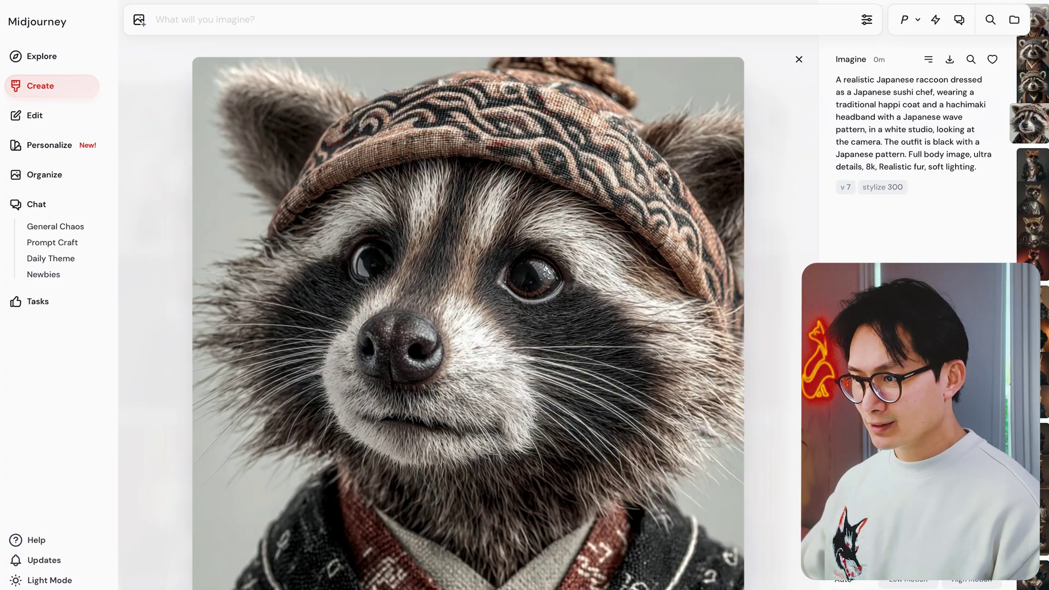
key(Down)
key(Down)
key(Down)
key(Down)
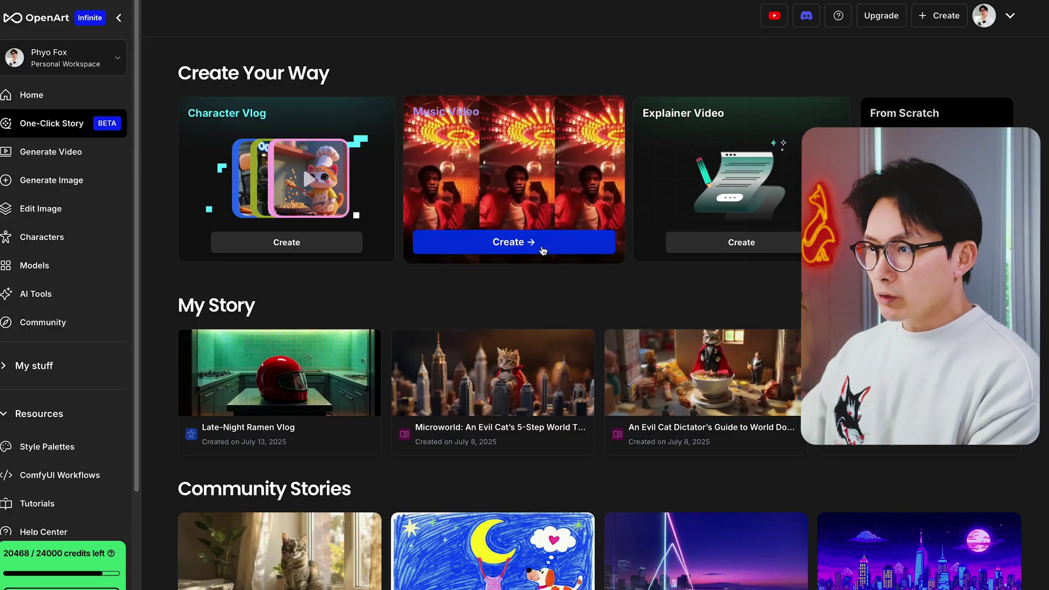
In OpenArt, start a music video and upload the song Sashimi Dreams.mp3.
click(509, 240)
click(572, 243)
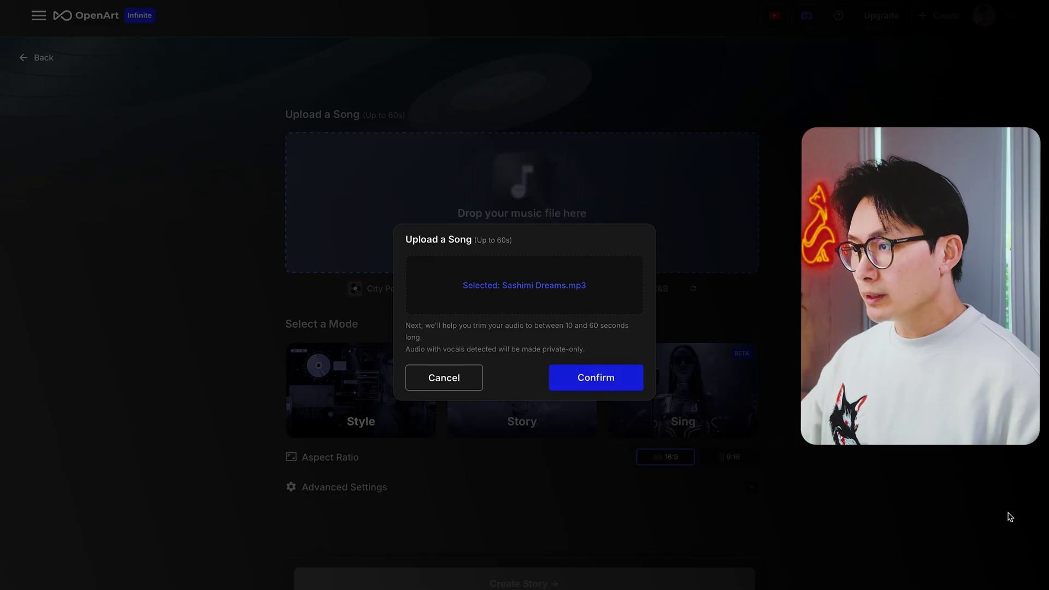
click(601, 376)
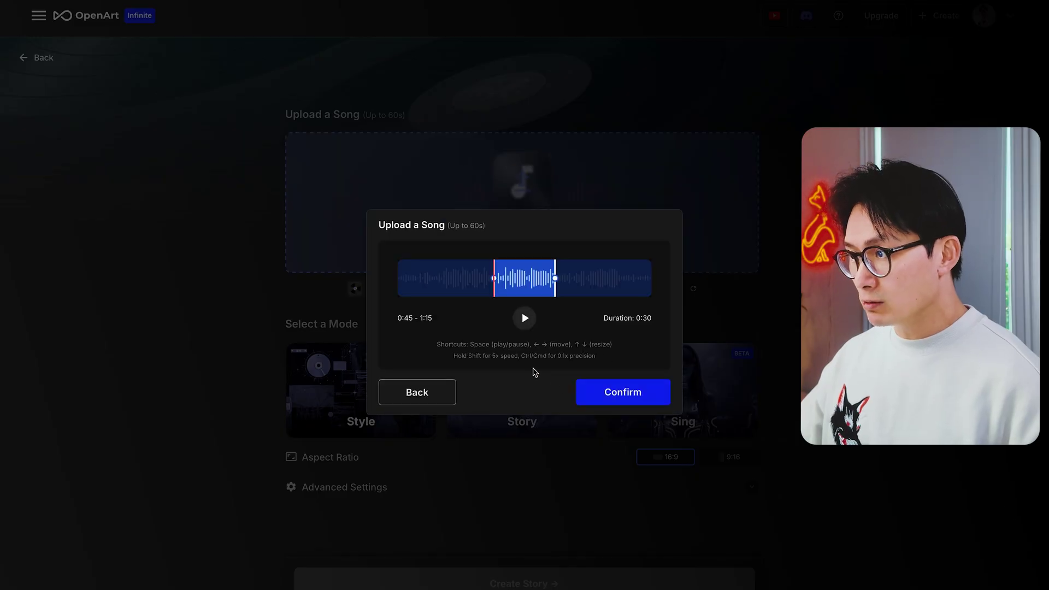
Preview the song and trim it to the 30-second section from 0:59 to 1:29.
click(525, 318)
drag(522, 292, 552, 292)
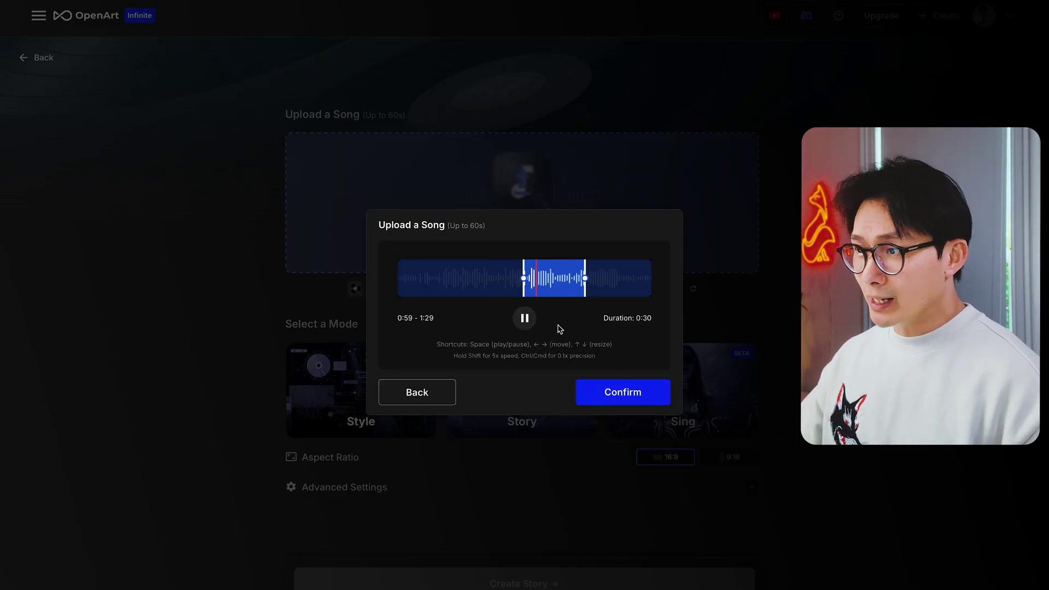
click(524, 318)
click(603, 391)
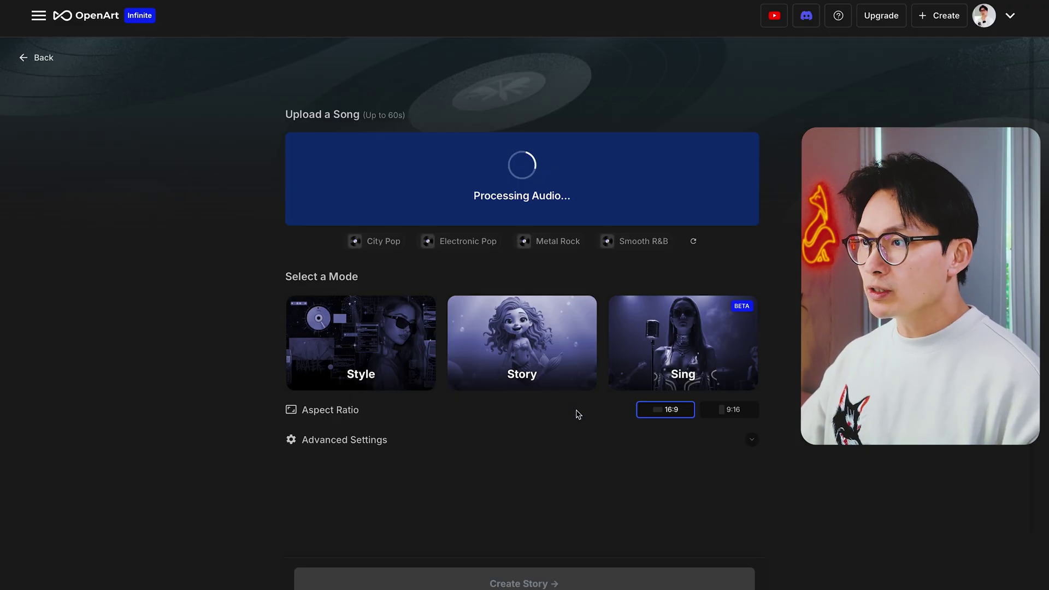
Set the music video to Story mode with the One-Star Story option.
click(543, 335)
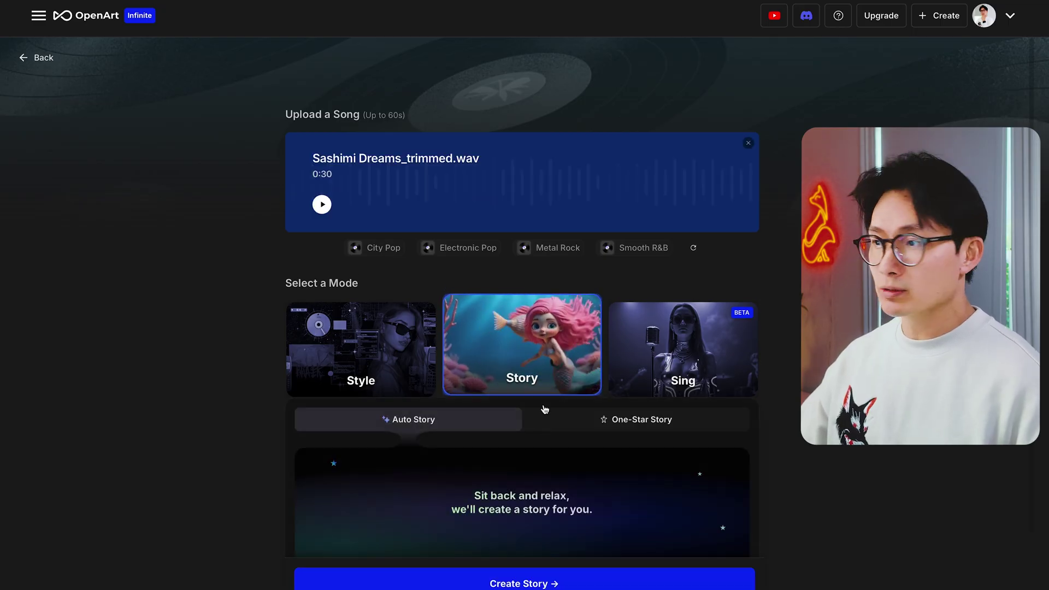
scroll(544, 421, down, 2)
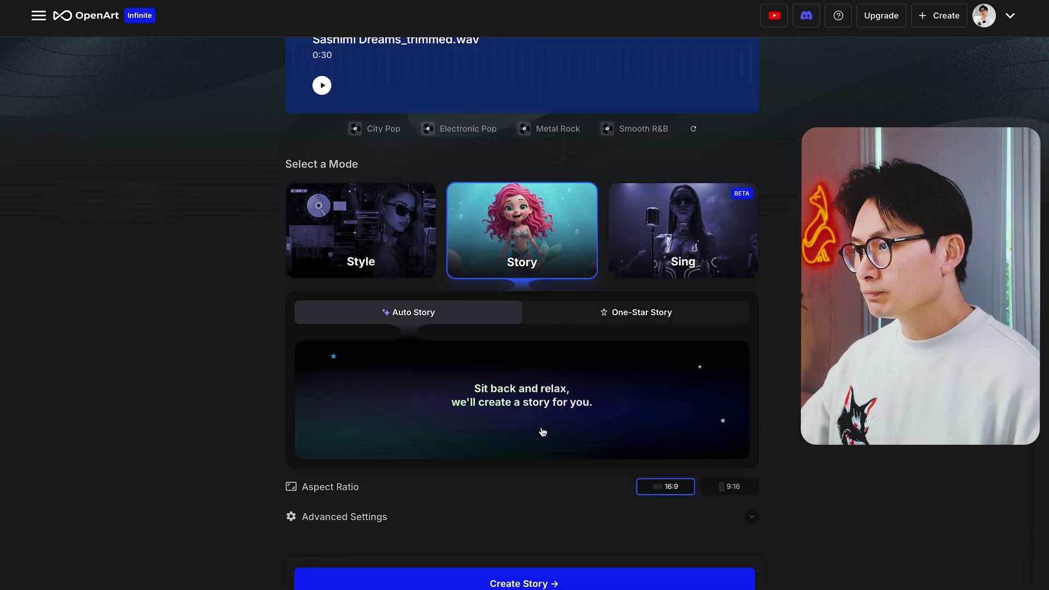
click(632, 313)
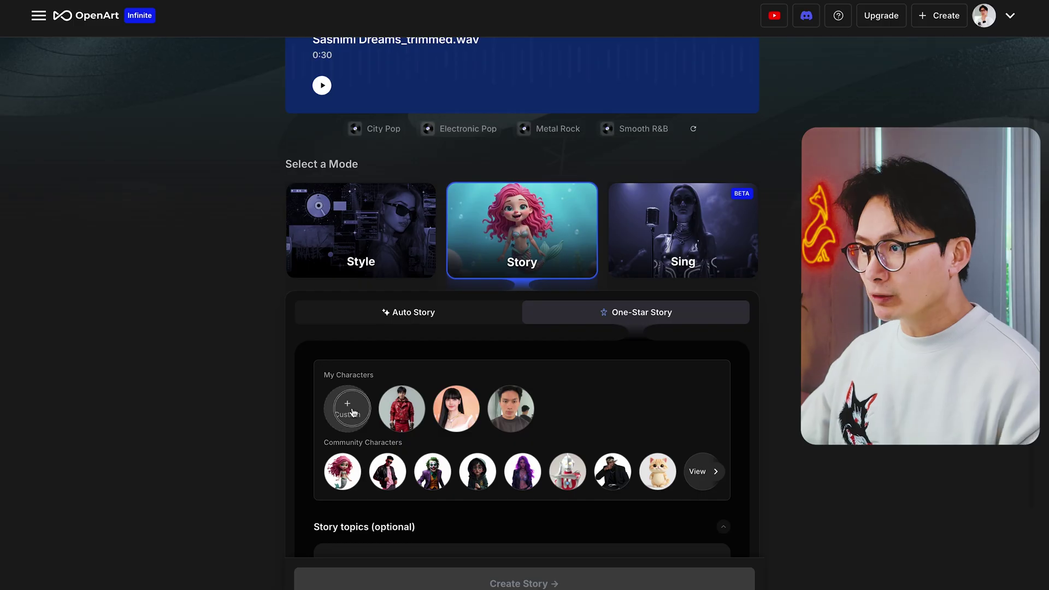
Create a custom character named Raccoon Chef using the full-body raccoon picture as reference image.
click(352, 413)
text(Raccoon Chef)
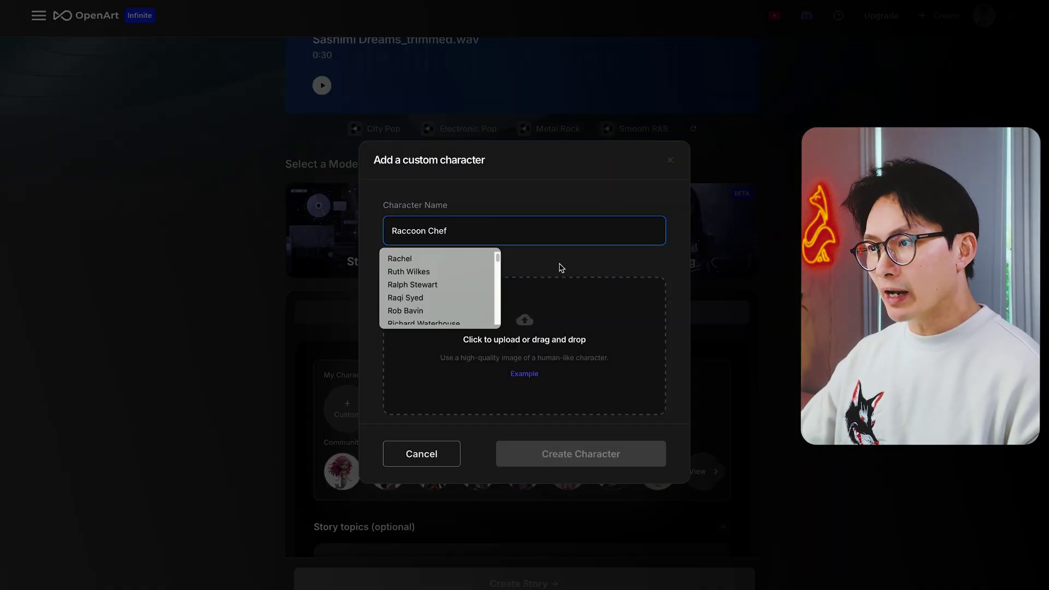
click(574, 311)
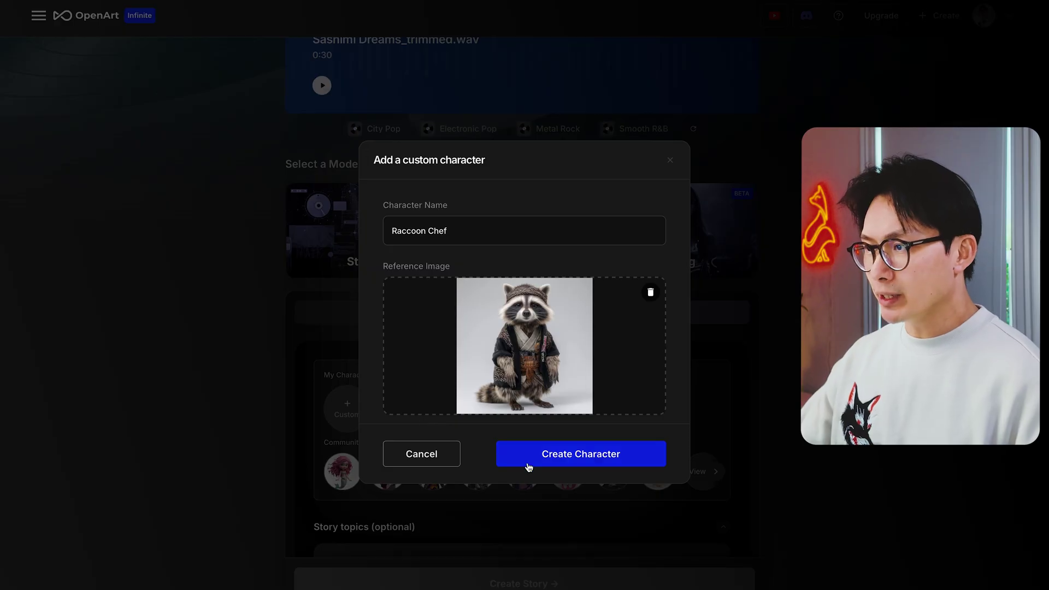
click(541, 461)
Set the aspect ratio to 9:16 and the video model to kling2.1-pro, and create the music video story.
scroll(734, 488, down, 3)
click(735, 489)
click(519, 520)
click(672, 509)
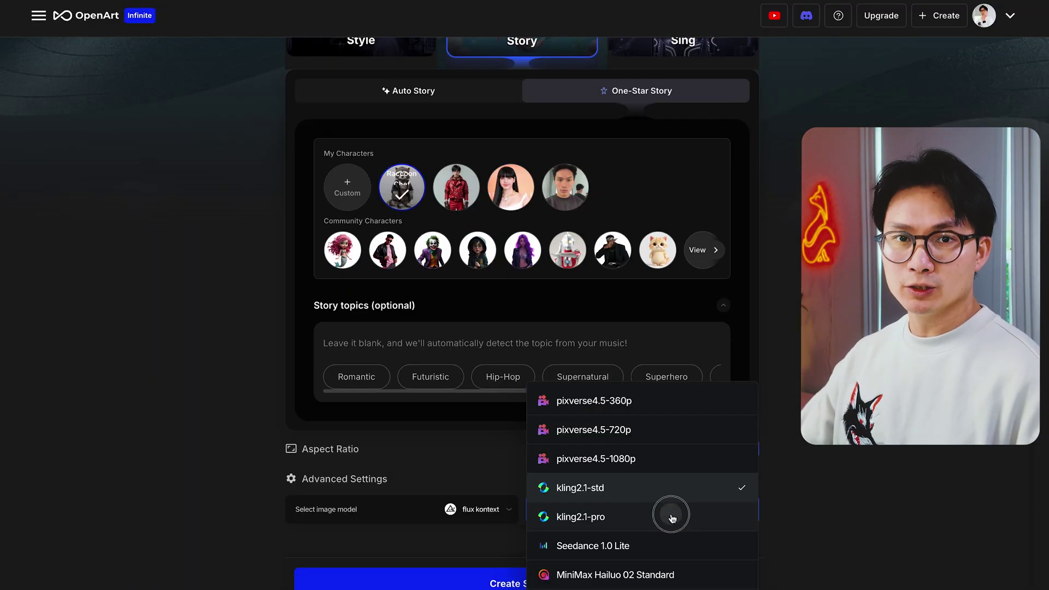
click(672, 516)
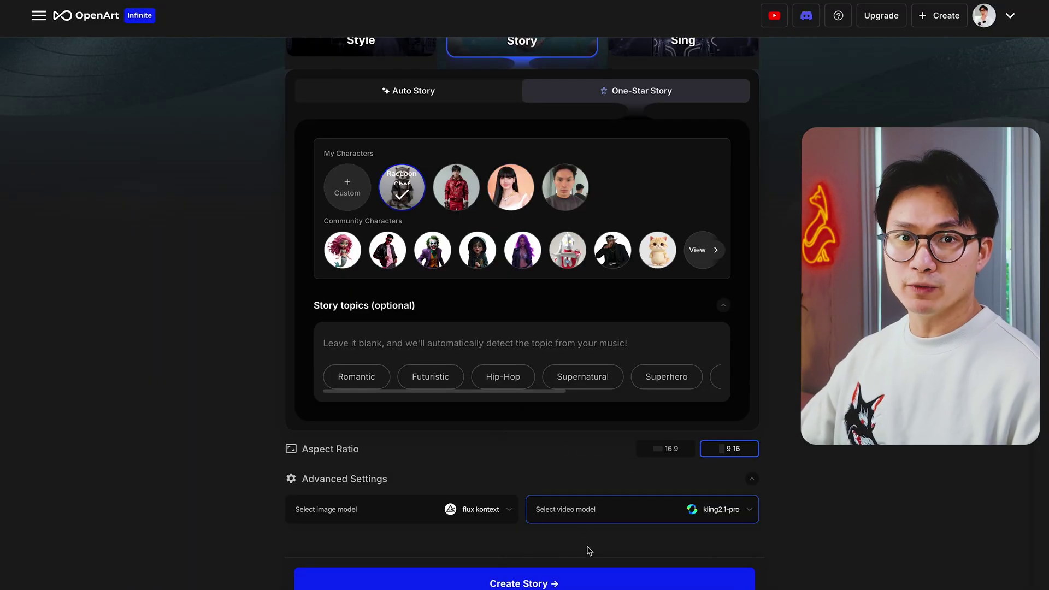
click(586, 580)
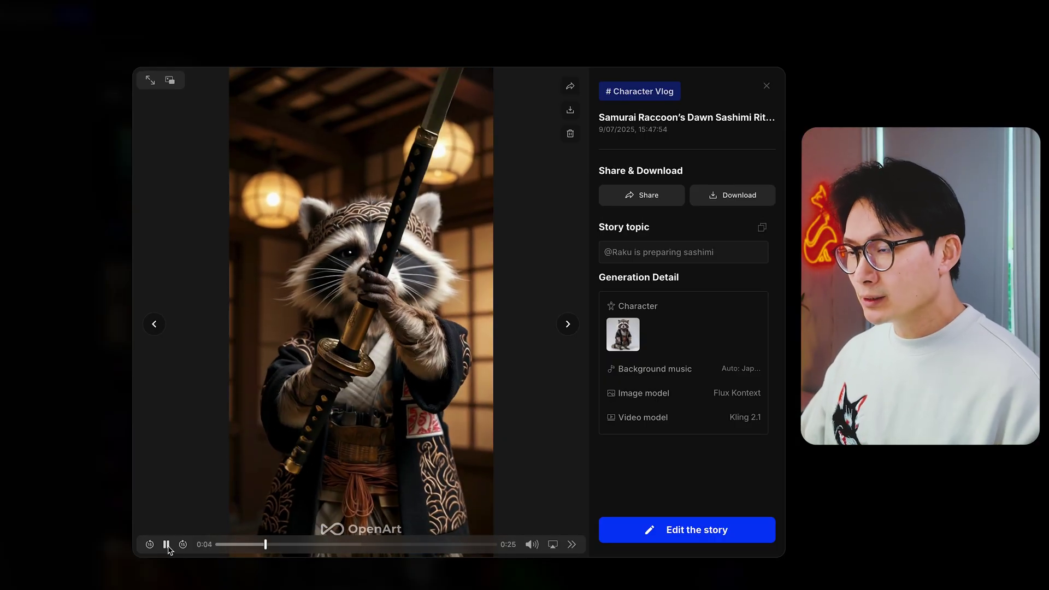
Open the Samurai Raccoon story for editing, shorten the first clip at its end, and select the second clip on the timeline.
click(167, 545)
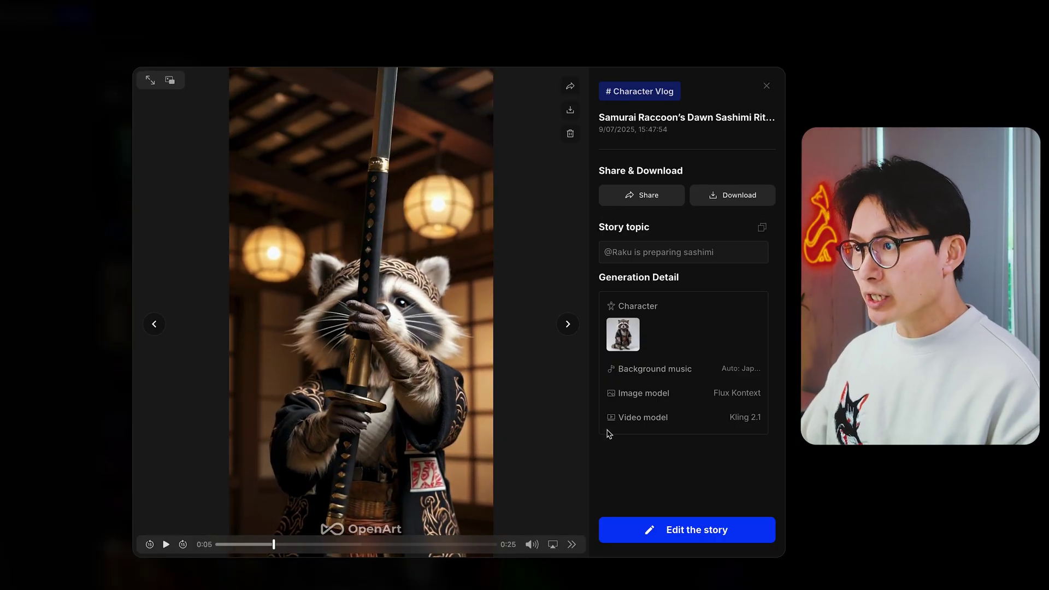
click(696, 529)
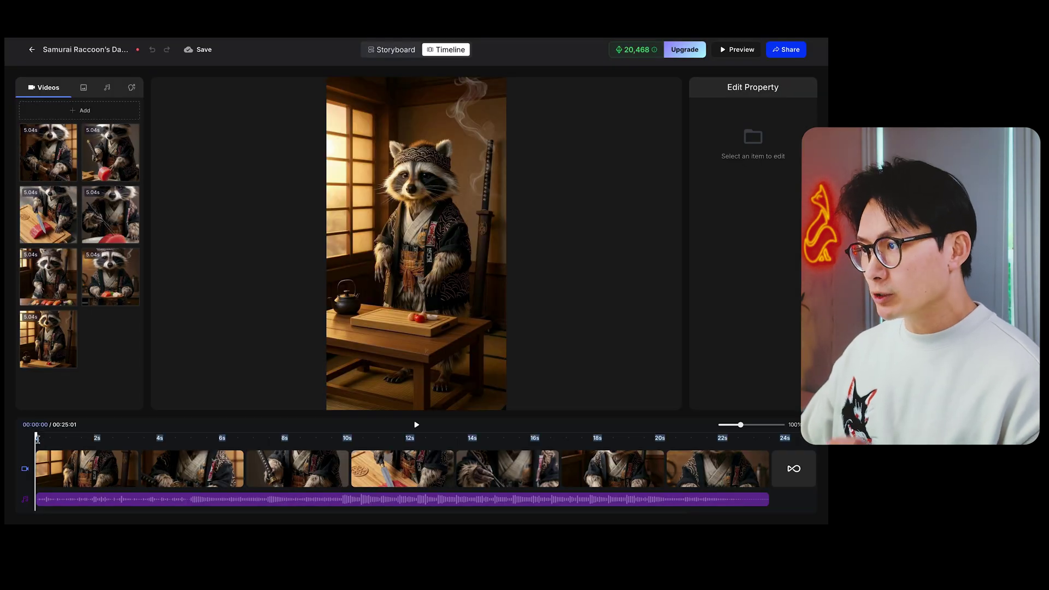
click(84, 456)
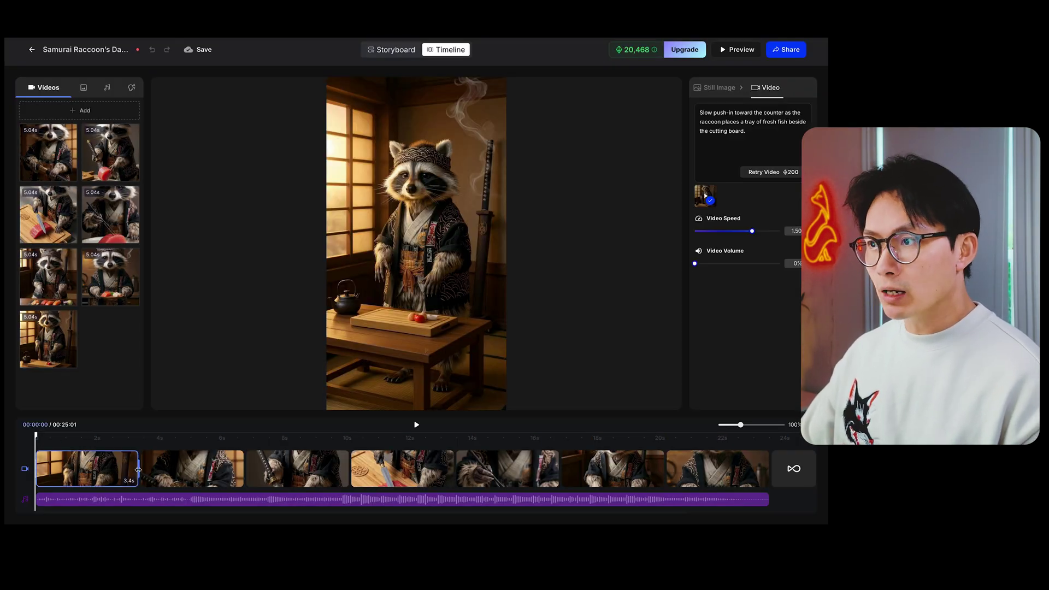
mouse_move(138, 469)
mouse_down()
mouse_move(120, 470)
mouse_move(129, 470)
mouse_up()
click(133, 438)
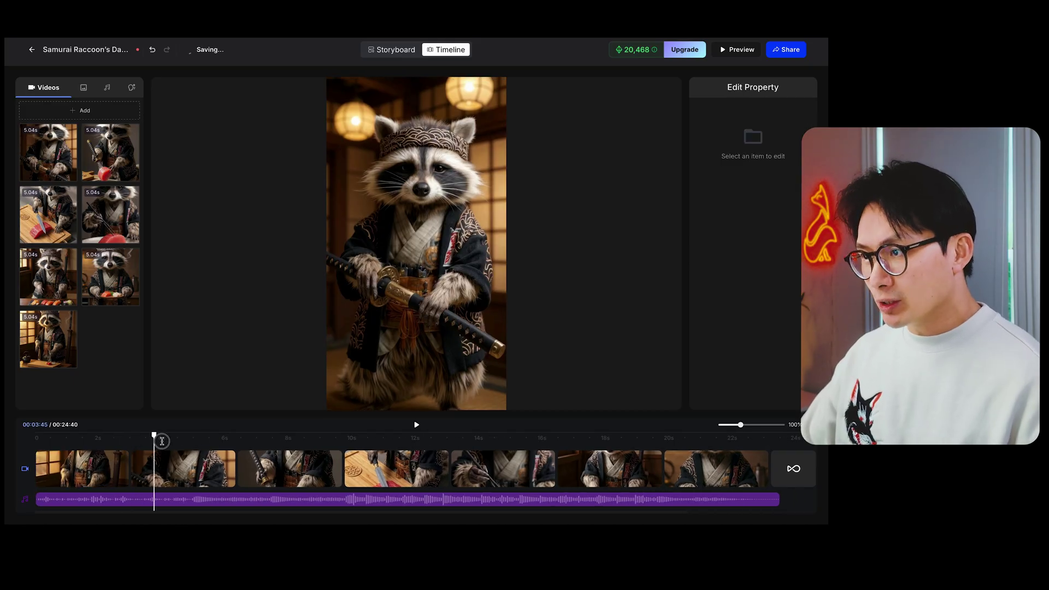
click(168, 468)
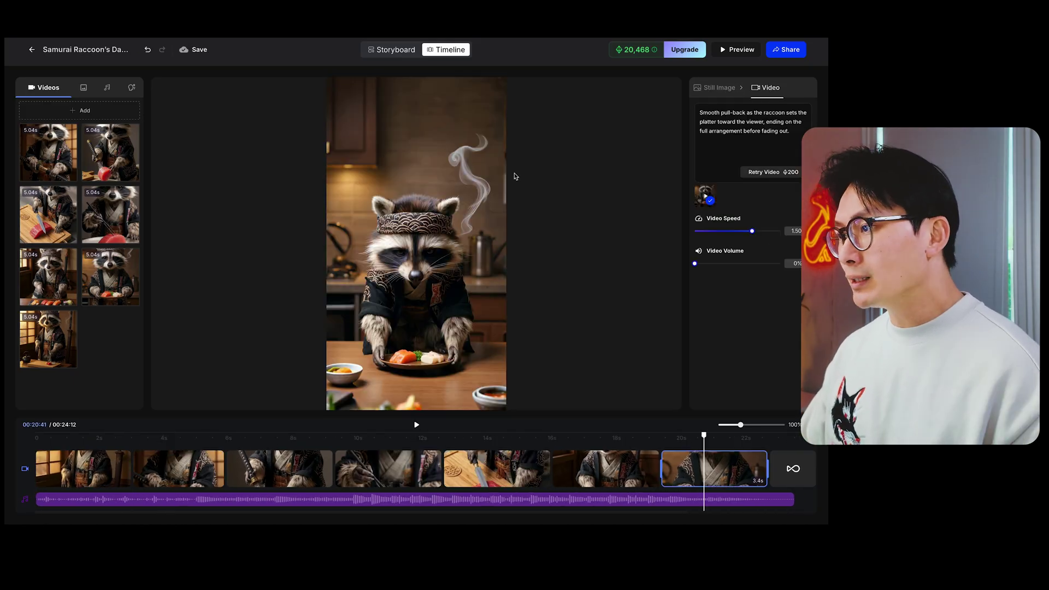
Regenerate the first storyboard scene's still image, select the new version, and regenerate its matching video clip.
click(396, 50)
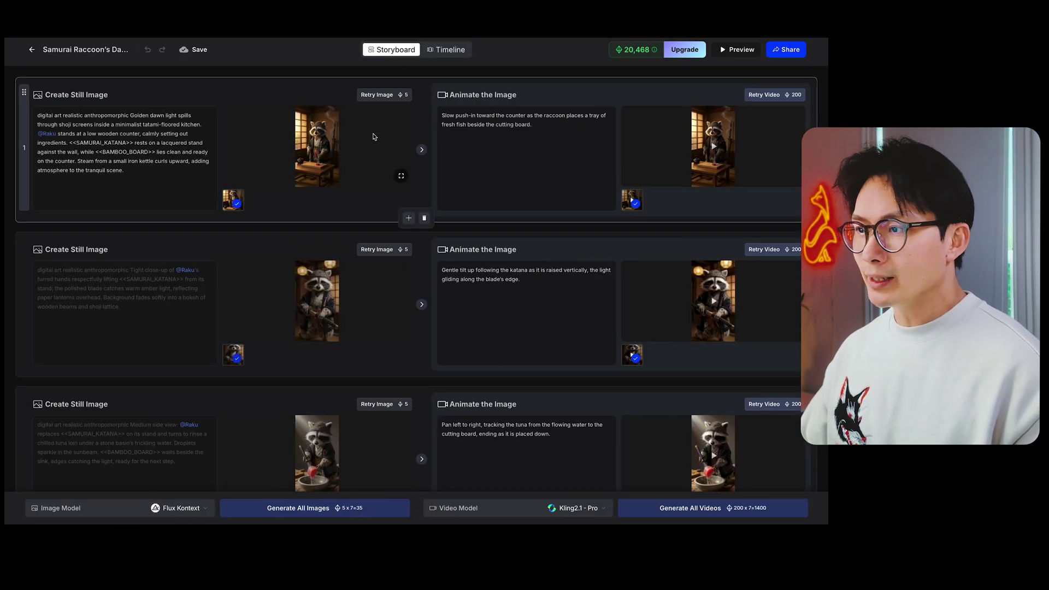
click(379, 100)
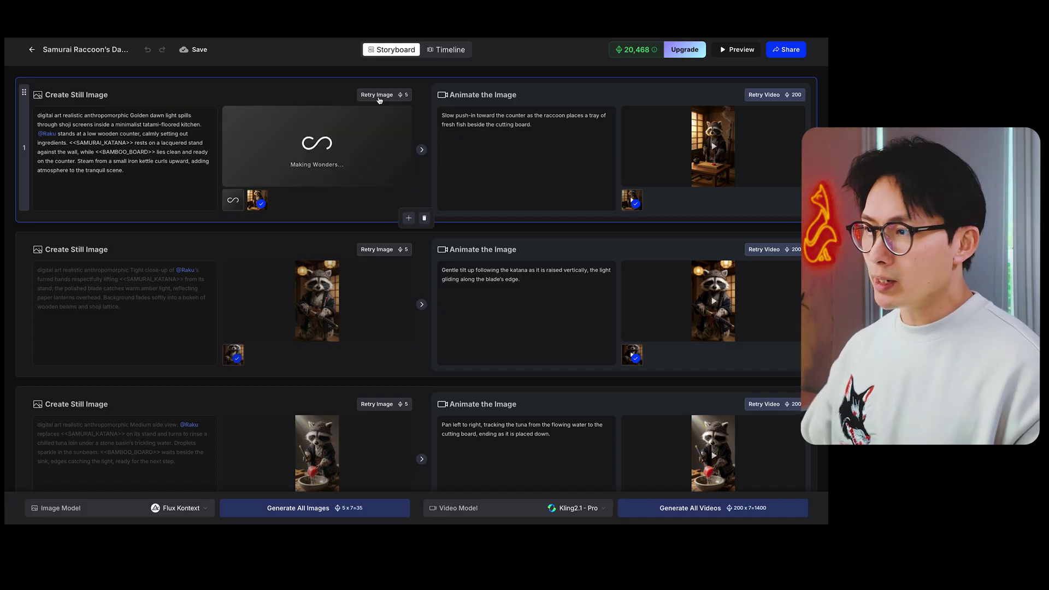
click(236, 202)
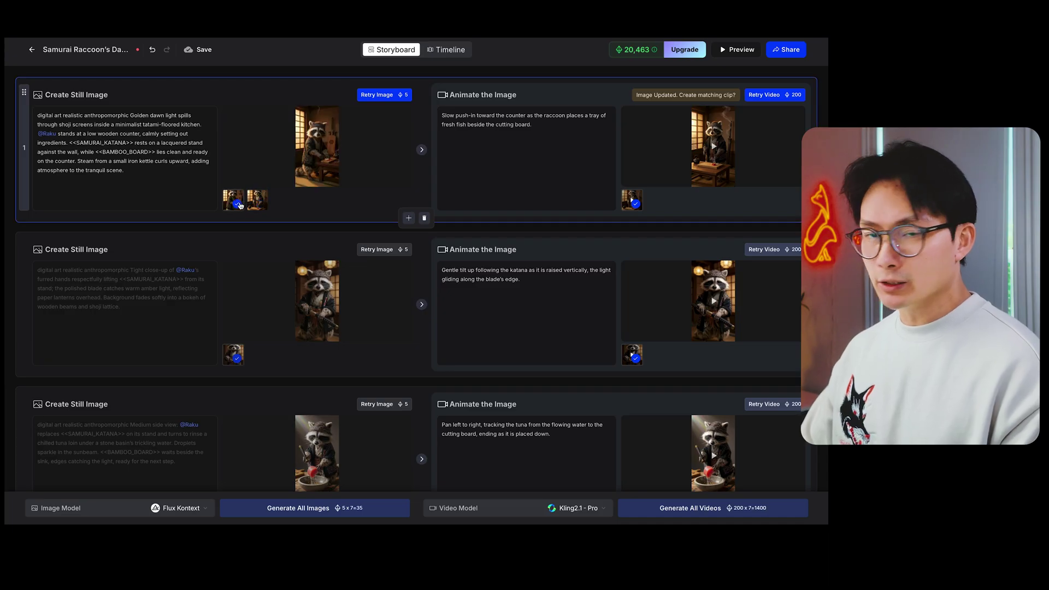
click(780, 96)
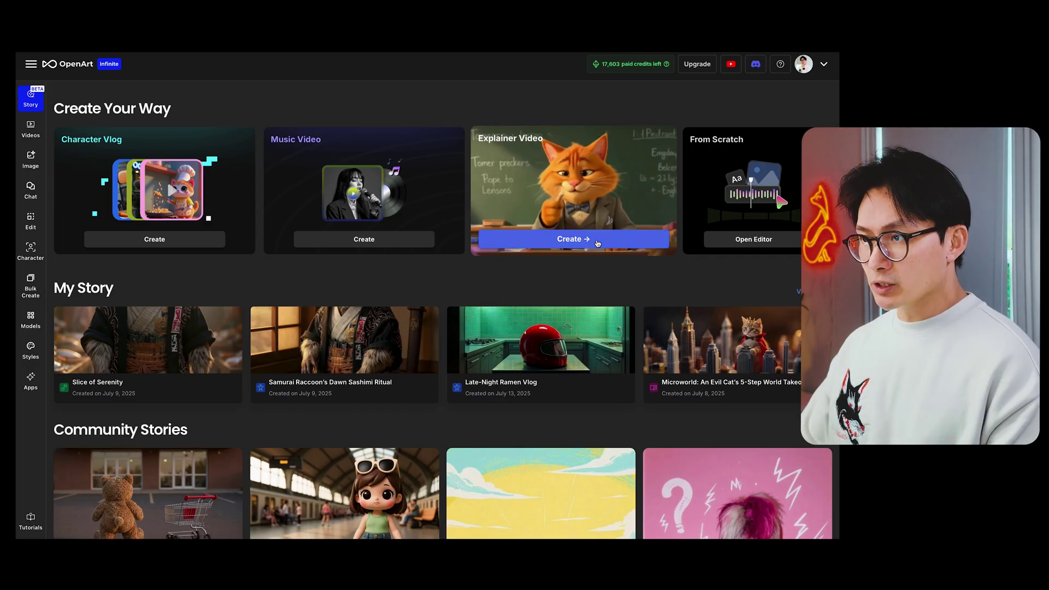
Start a new explainer video, try the preset and custom video styles, and set the style to Cyberpunk.
click(598, 244)
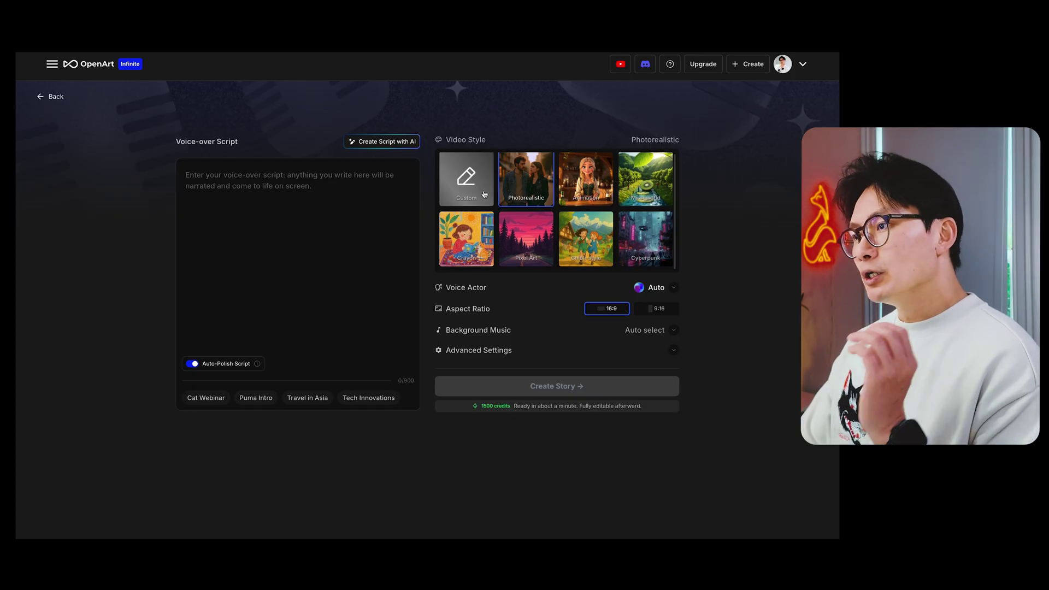
click(646, 180)
click(463, 241)
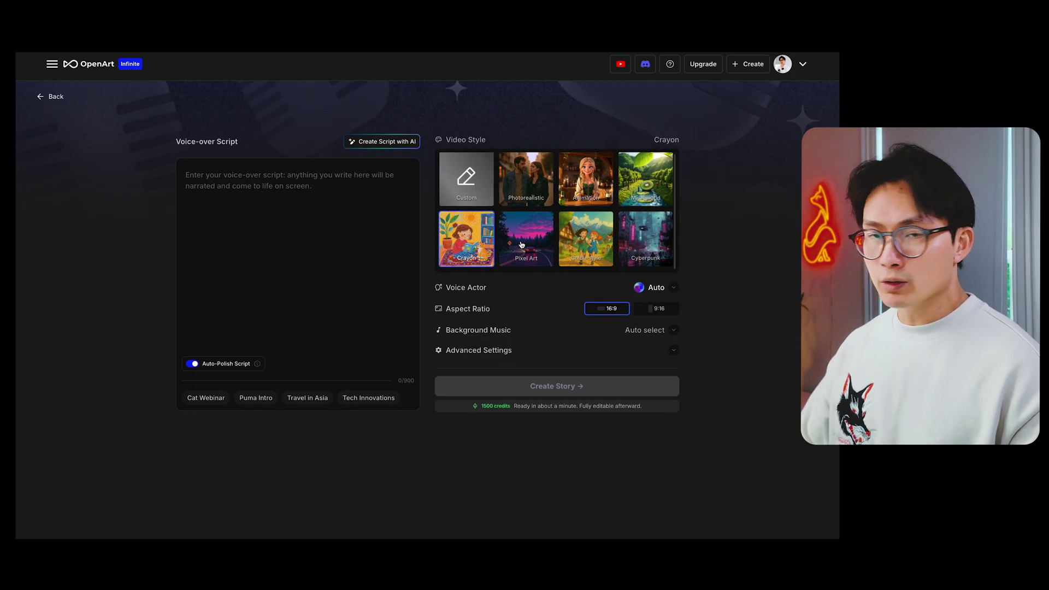
click(522, 244)
click(590, 243)
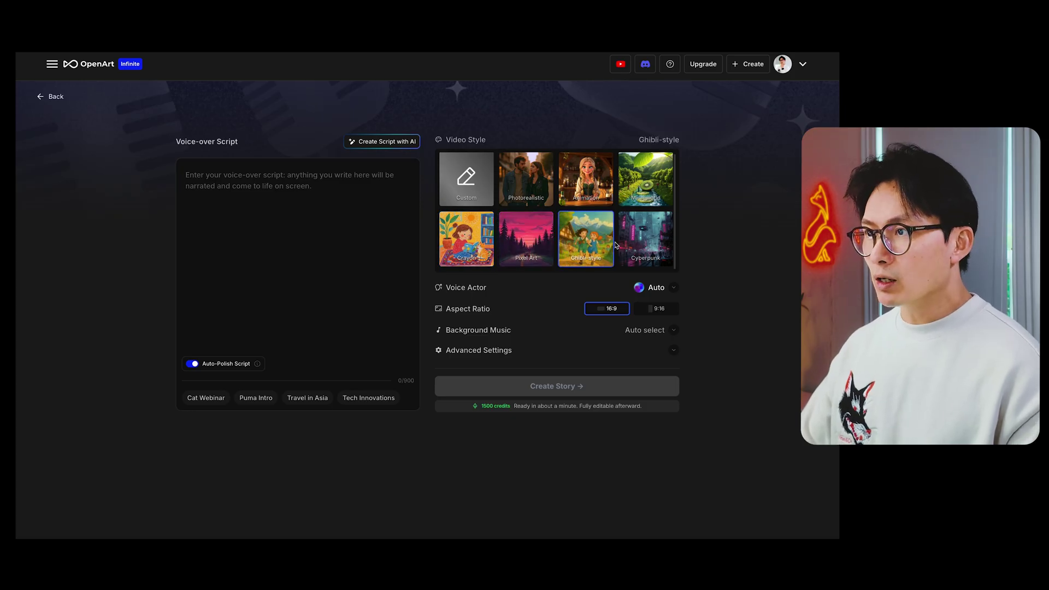
click(621, 242)
click(525, 180)
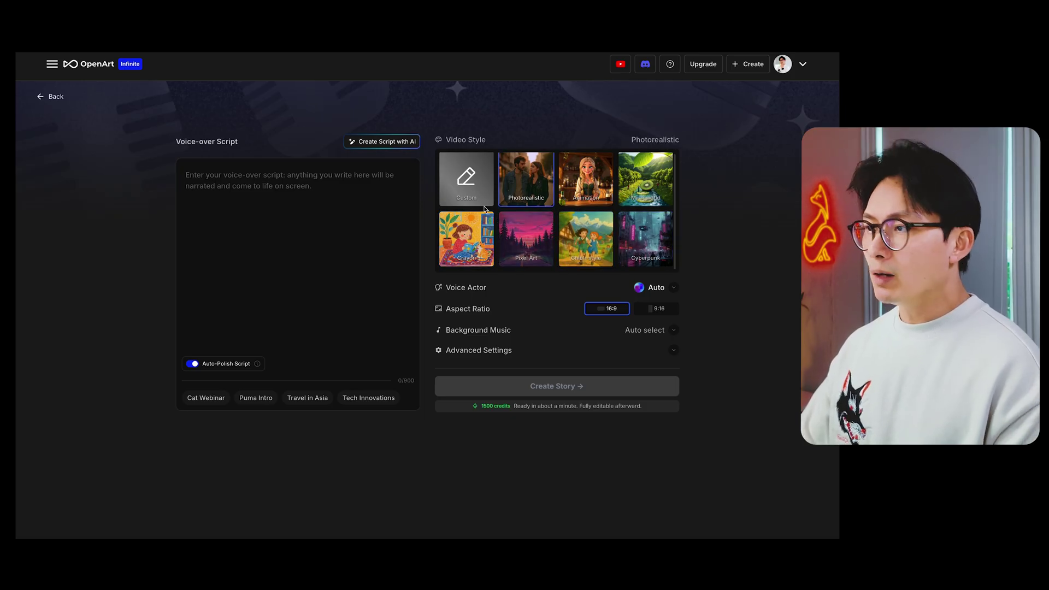
click(474, 189)
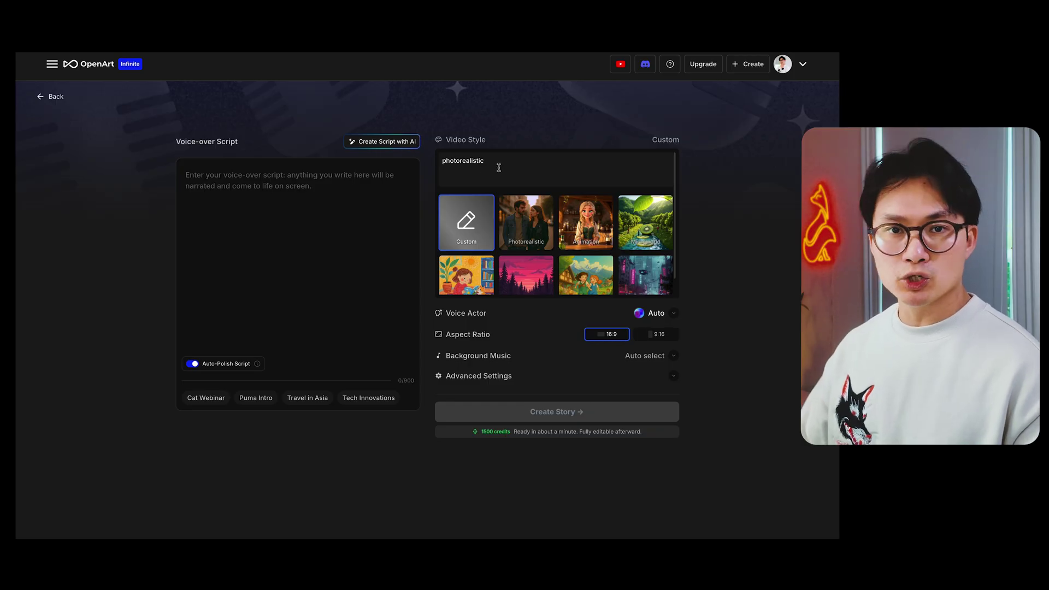
scroll(469, 218, down, 2)
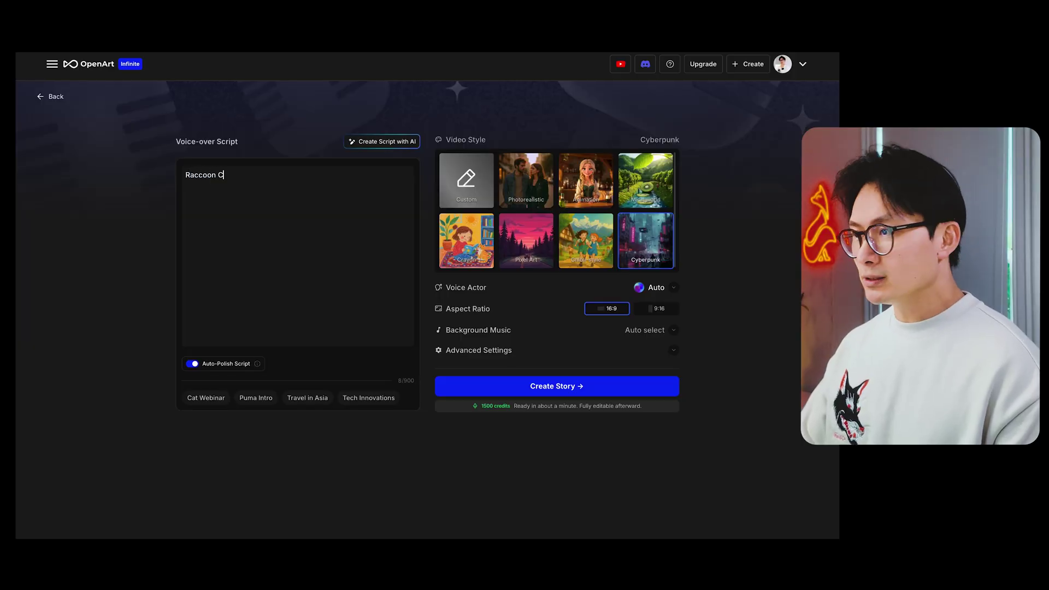
Enter the script "Raccoon Chef guide to preparing fresh sashimi in 5 simple steps.", set the aspect ratio to 9:16 and show the background music options.
text(hef guide to pre)
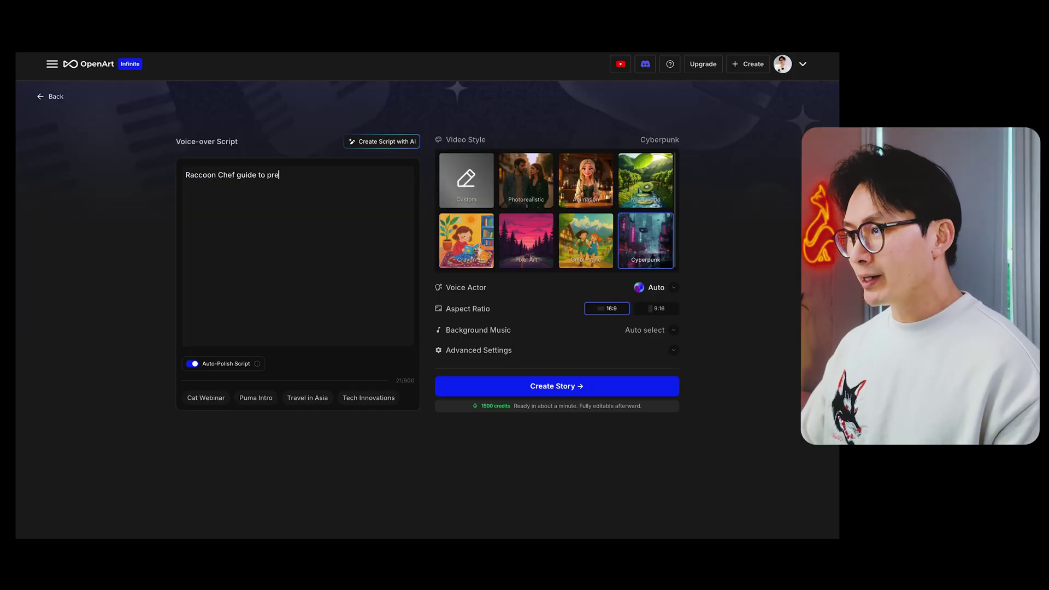
text(paring fresh sashimi in 5 simple steps.)
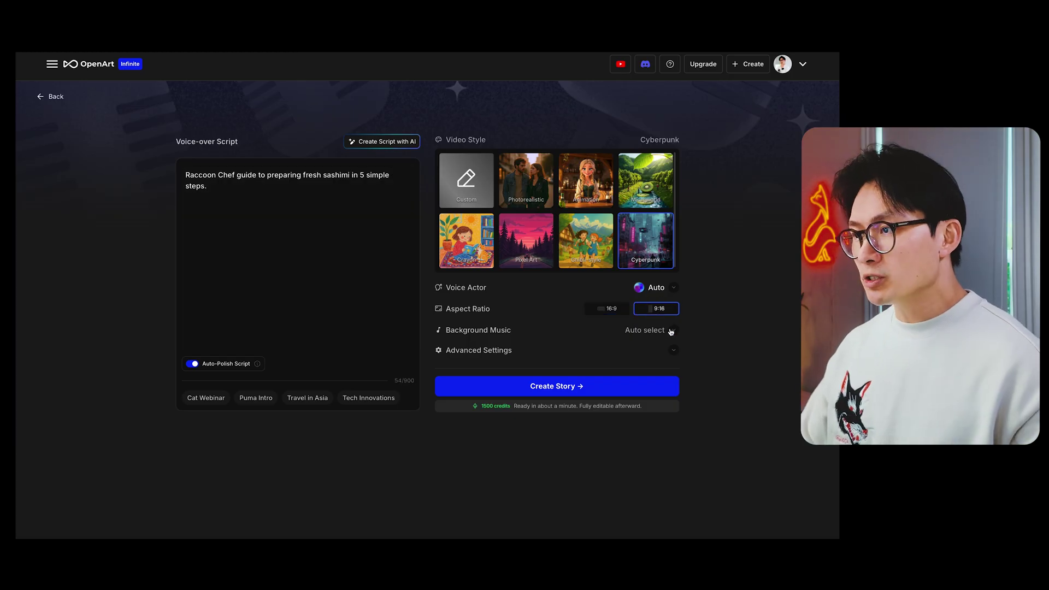
click(672, 331)
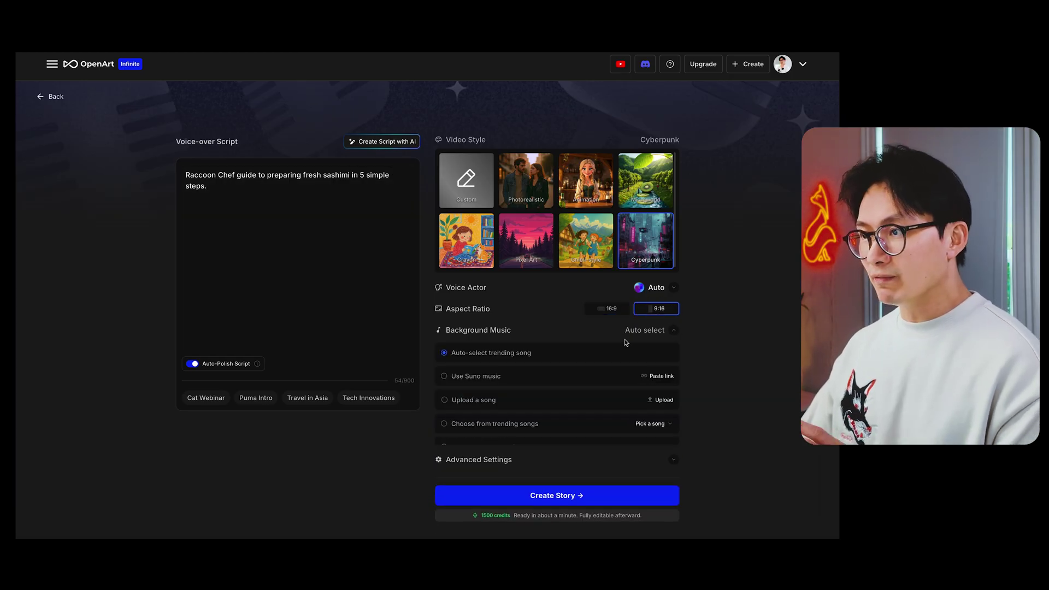
scroll(620, 476, down, 1)
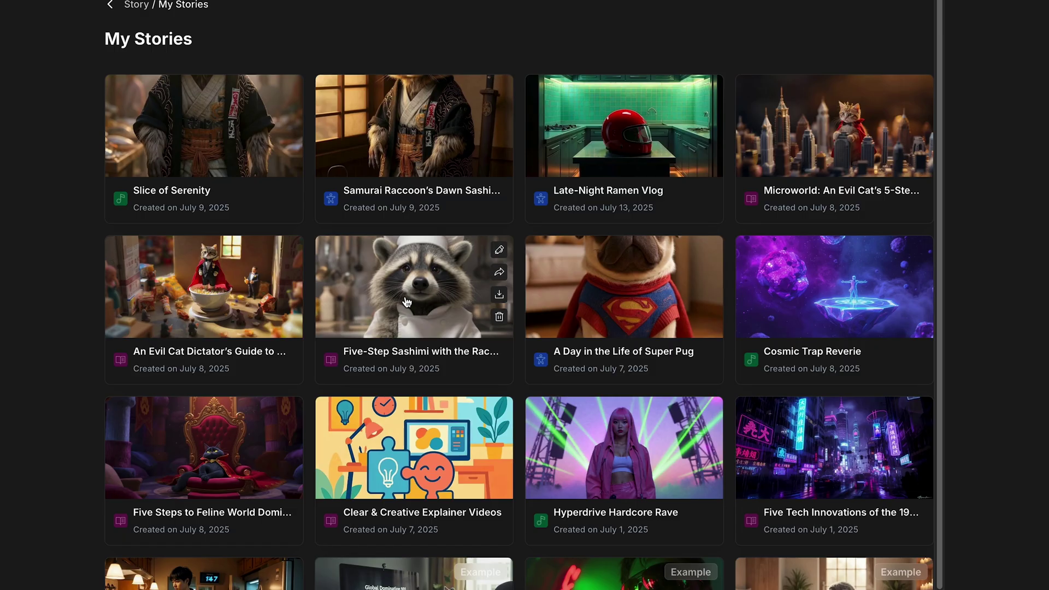
Open the Five-Step Sashimi raccoon explainer video from the saved stories and watch it.
click(407, 301)
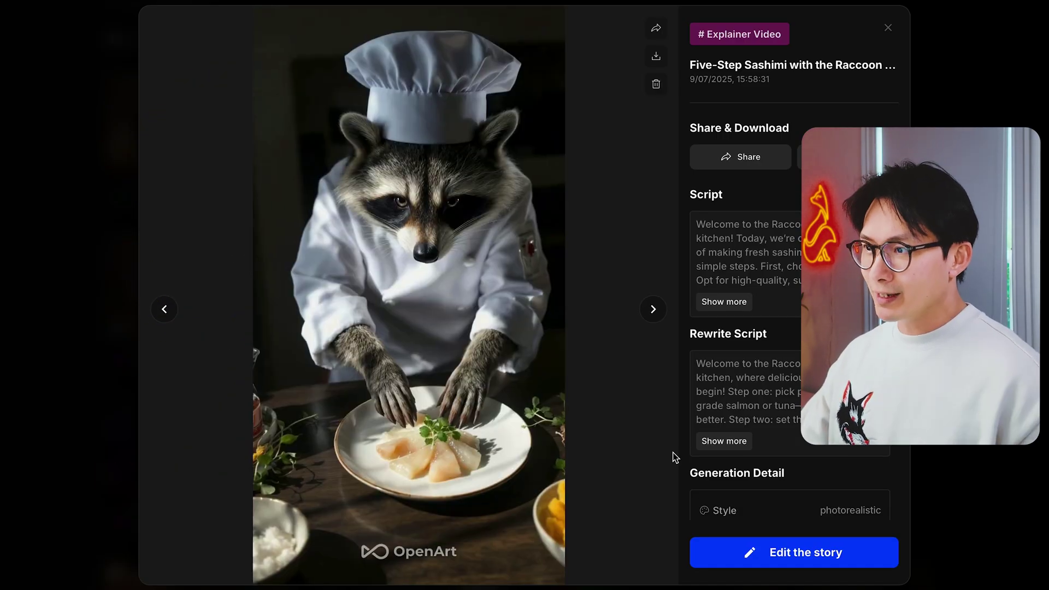
mouse_move(465, 450)
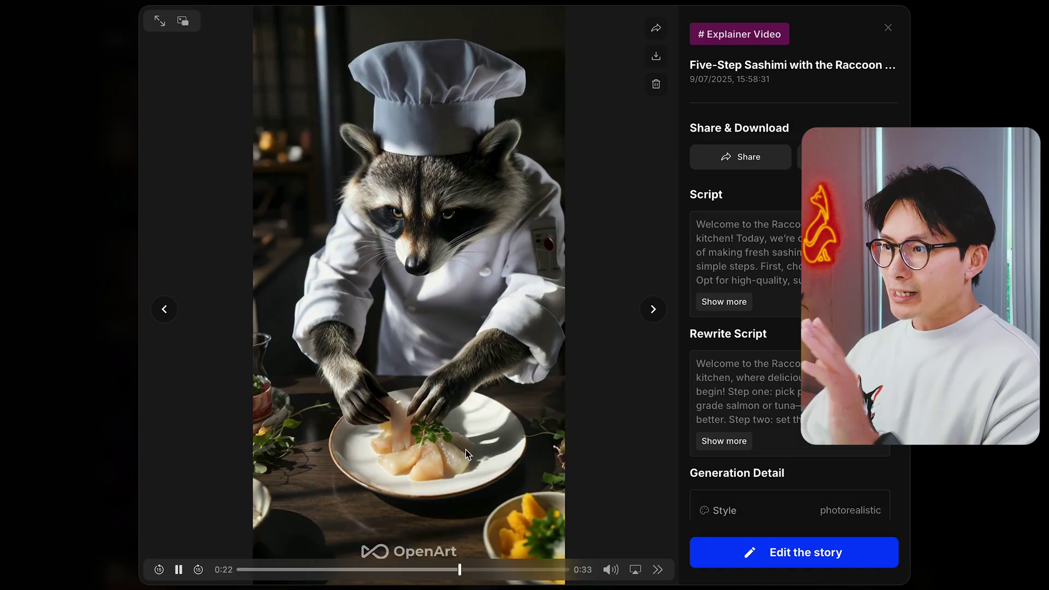